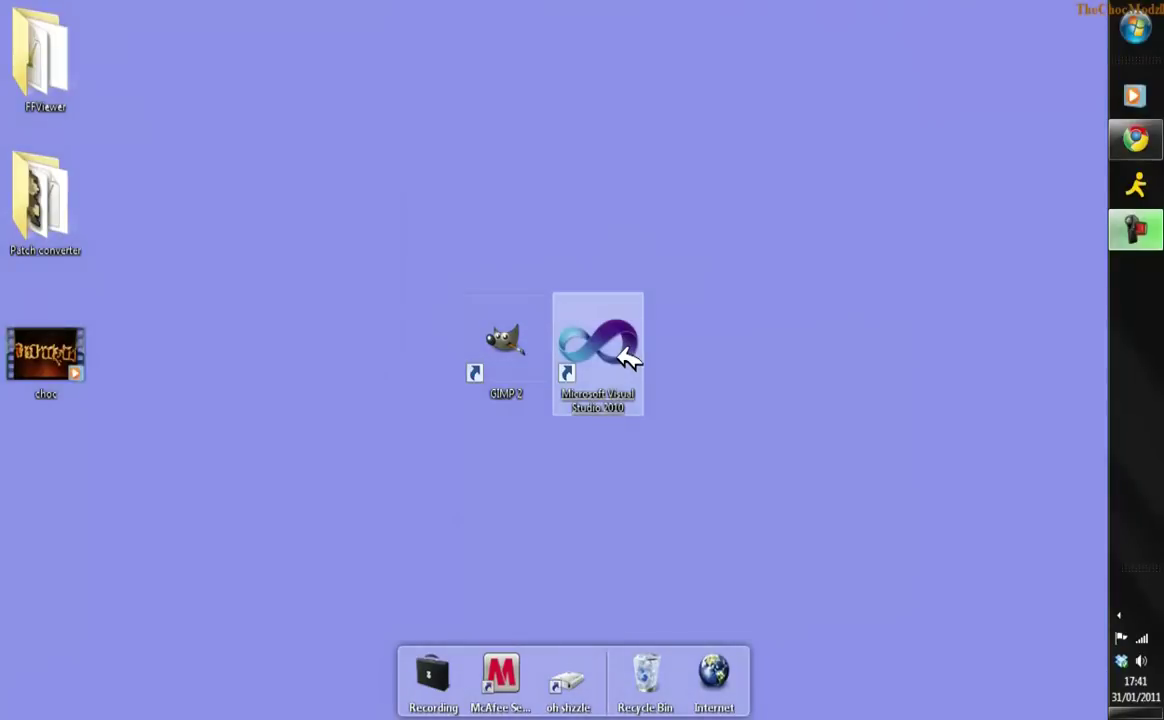
- Launch GIMP 2 from its Windows desktop shortcut
click(506, 358)
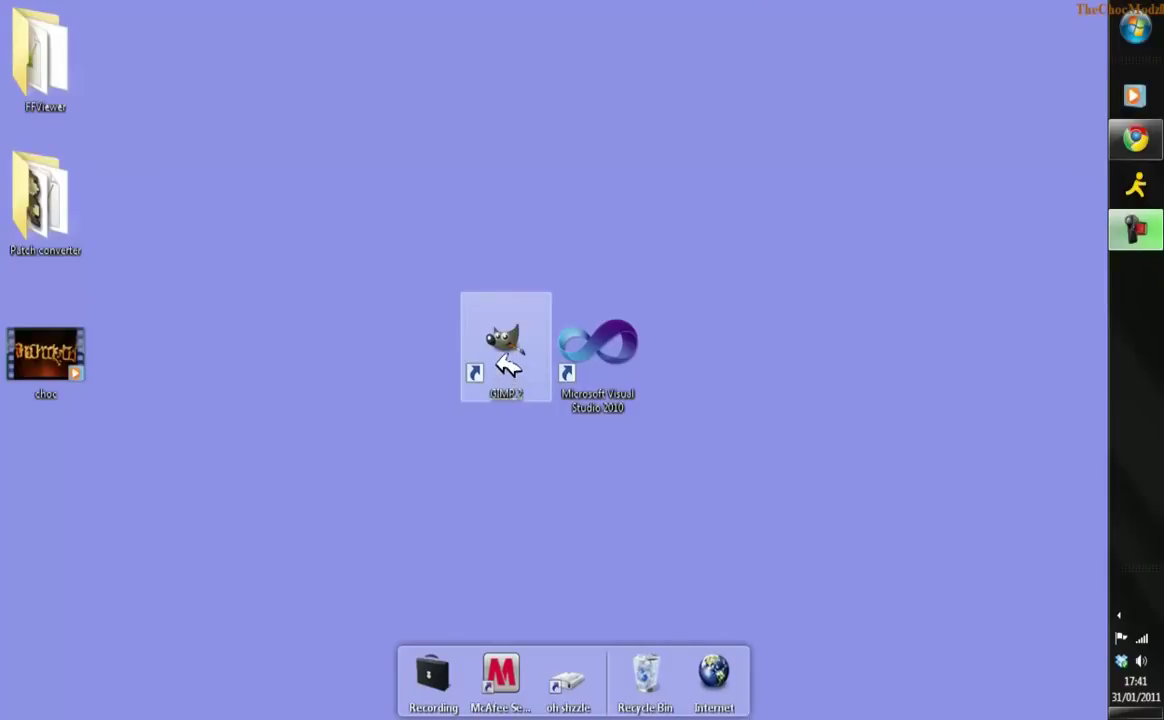
double_click(508, 346)
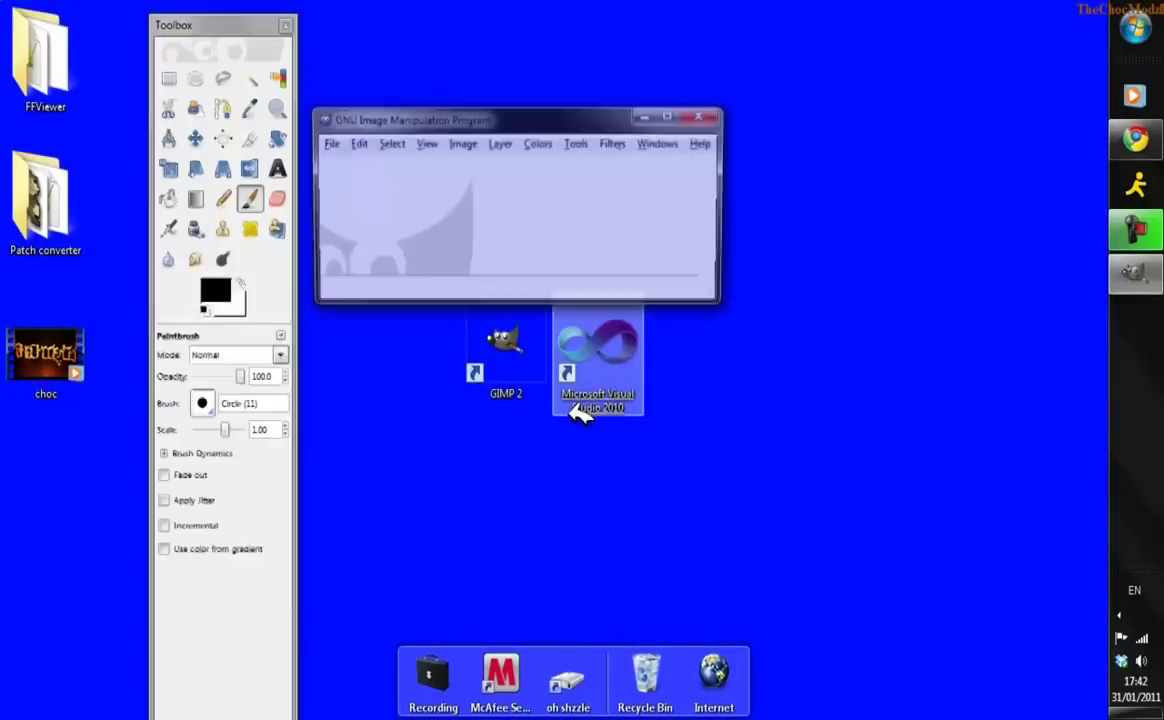
- Create a new 32×32 pixel image with Fill with set to Transparency
drag(271, 32, 128, 12)
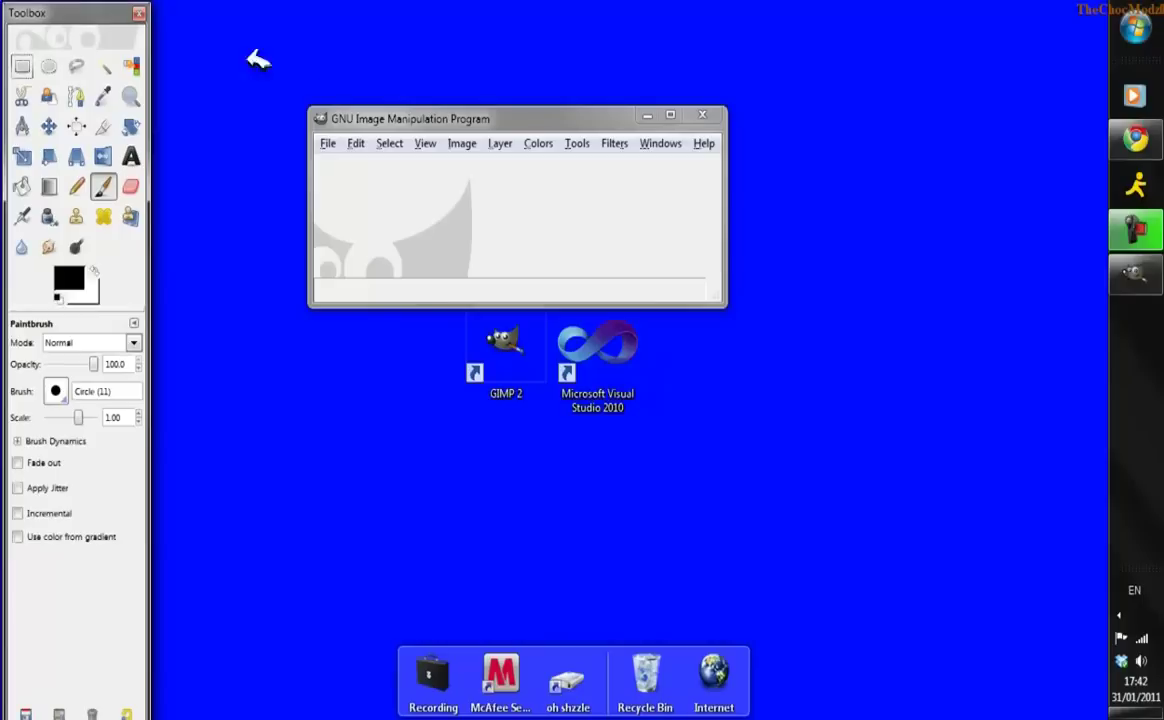
click(328, 143)
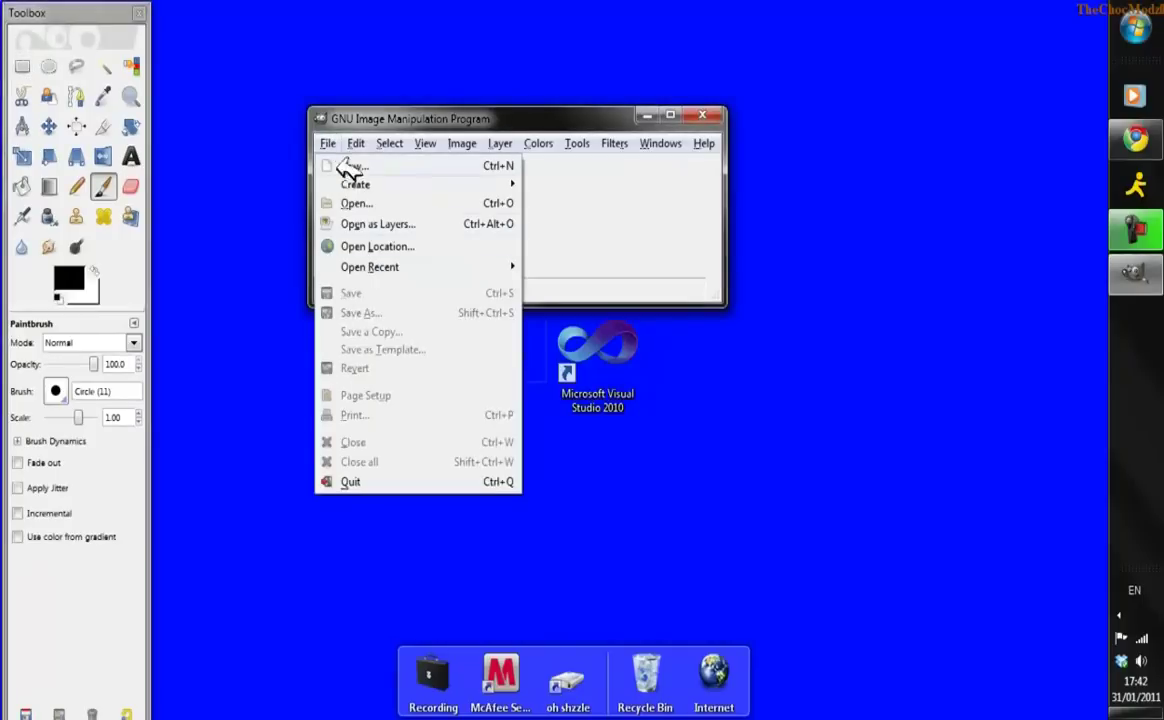
click(370, 123)
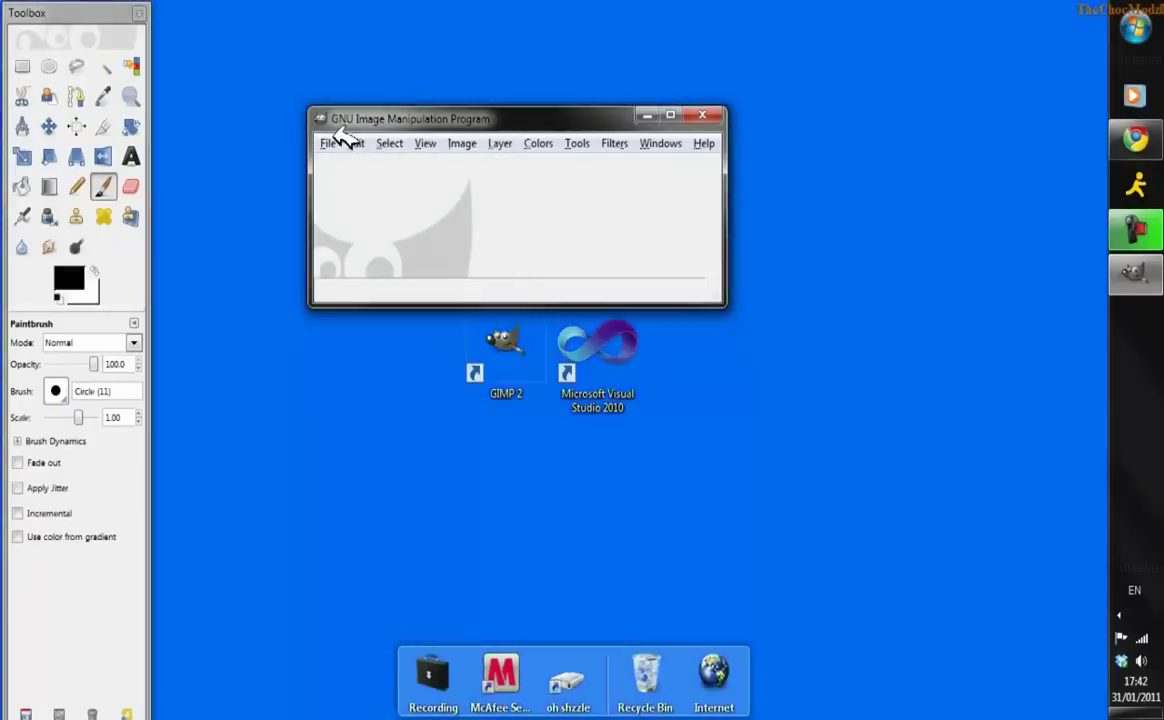
click(332, 143)
click(350, 167)
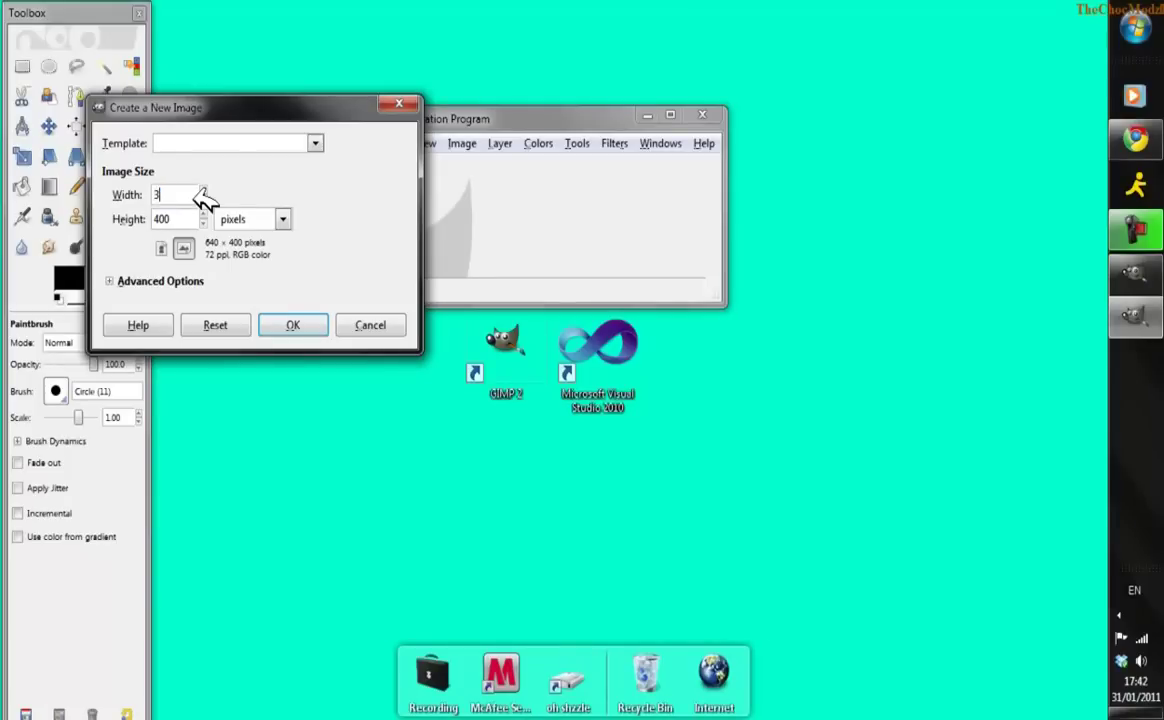
text(32)
key(Tab)
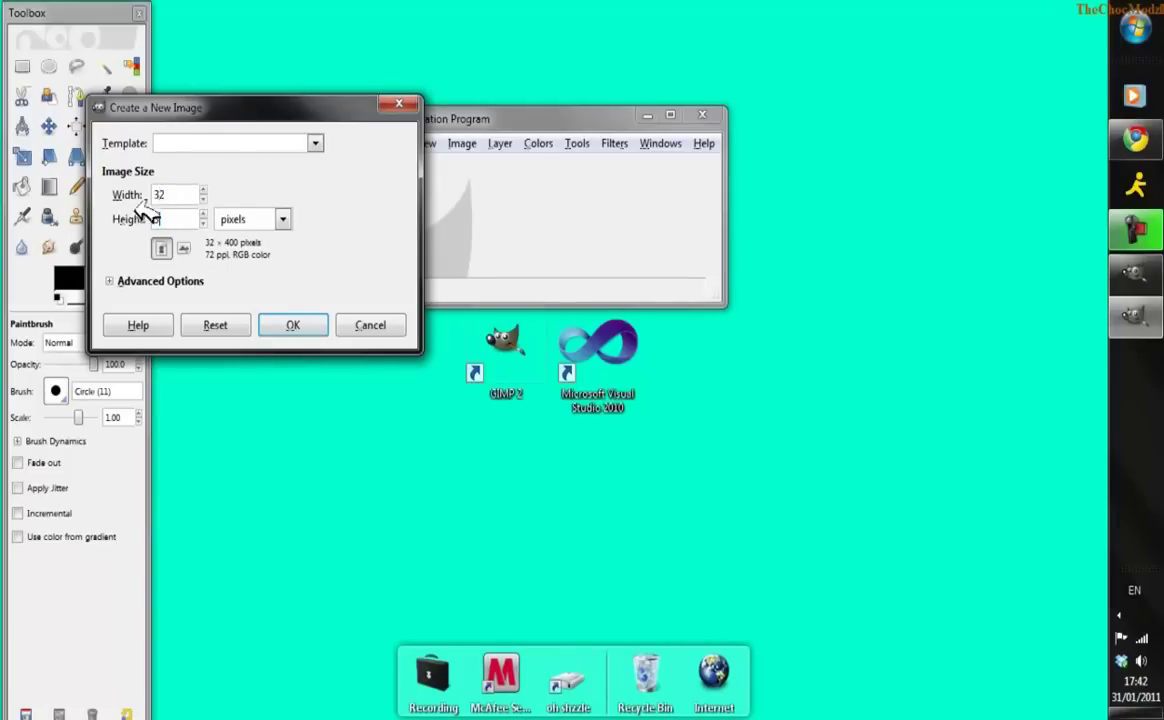
text(32)
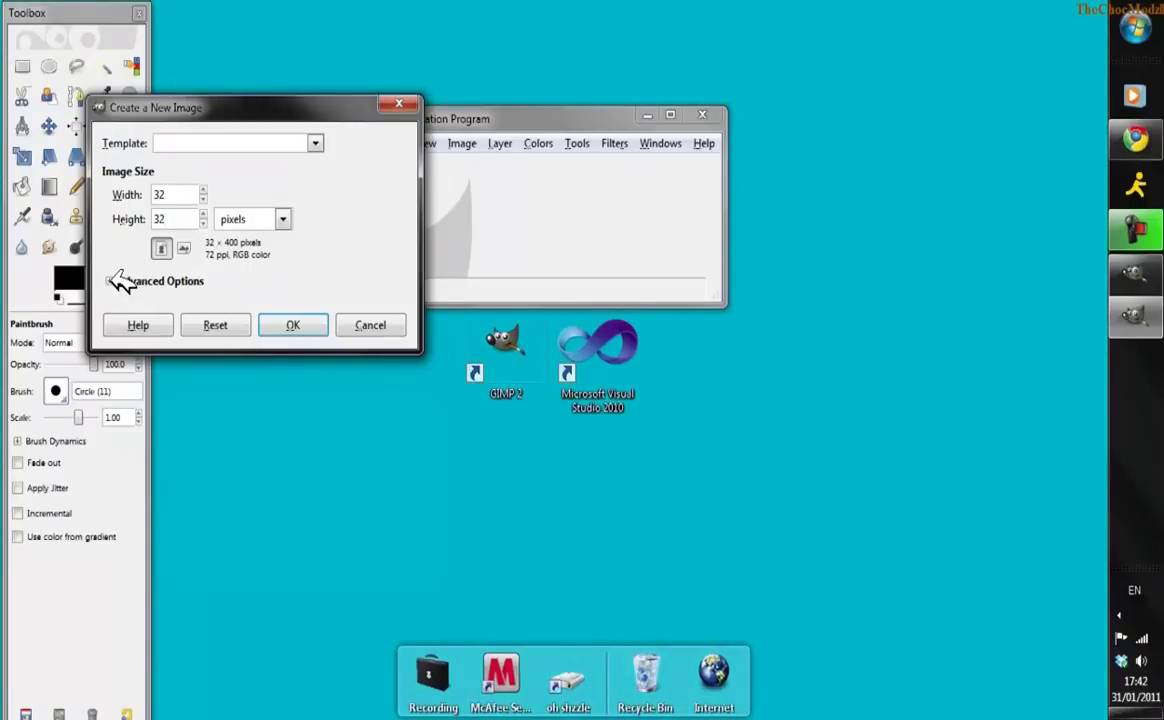
click(112, 281)
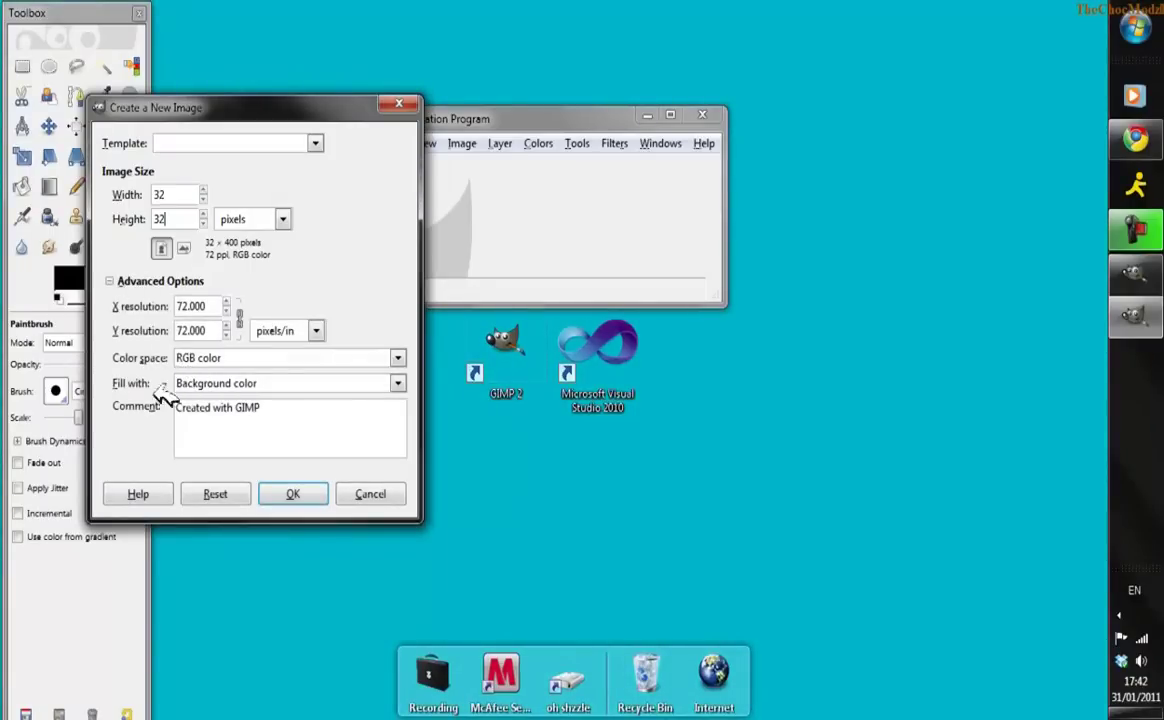
click(220, 386)
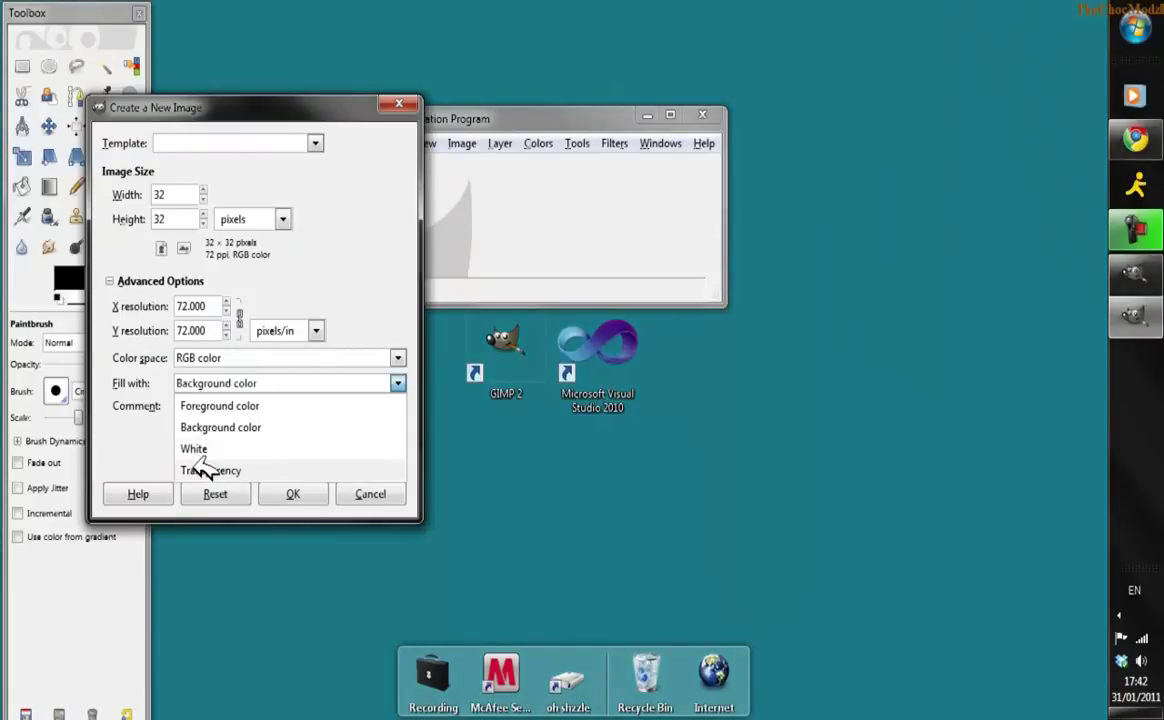
click(205, 470)
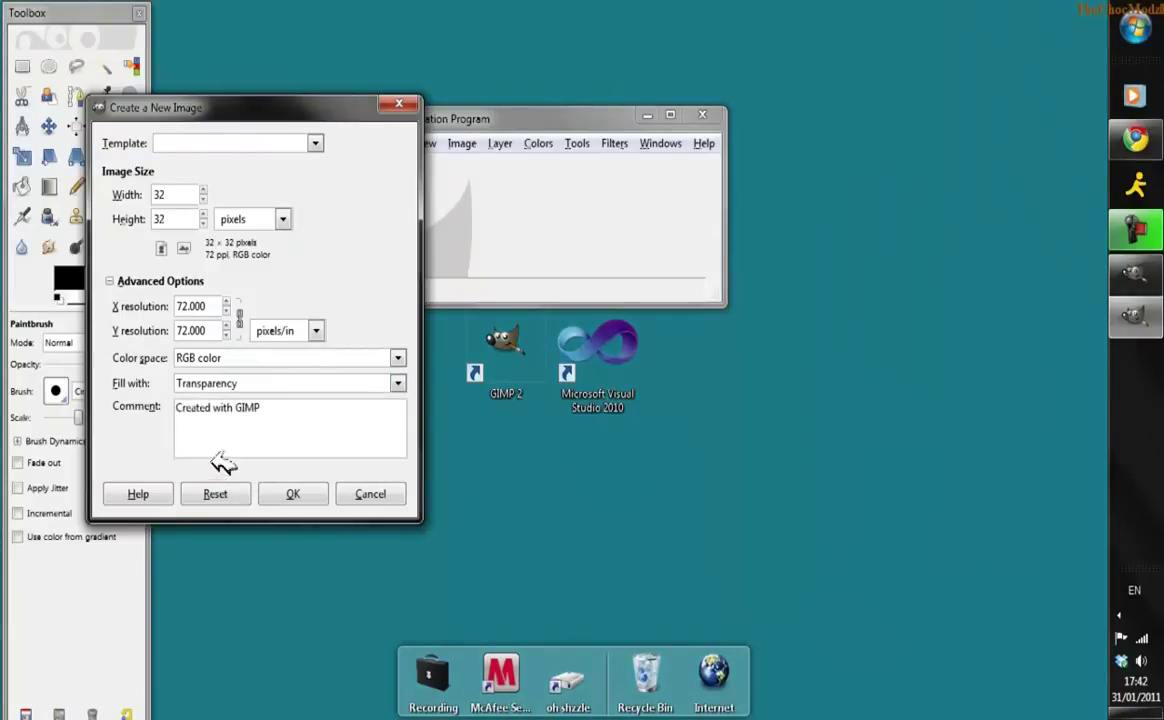
click(296, 494)
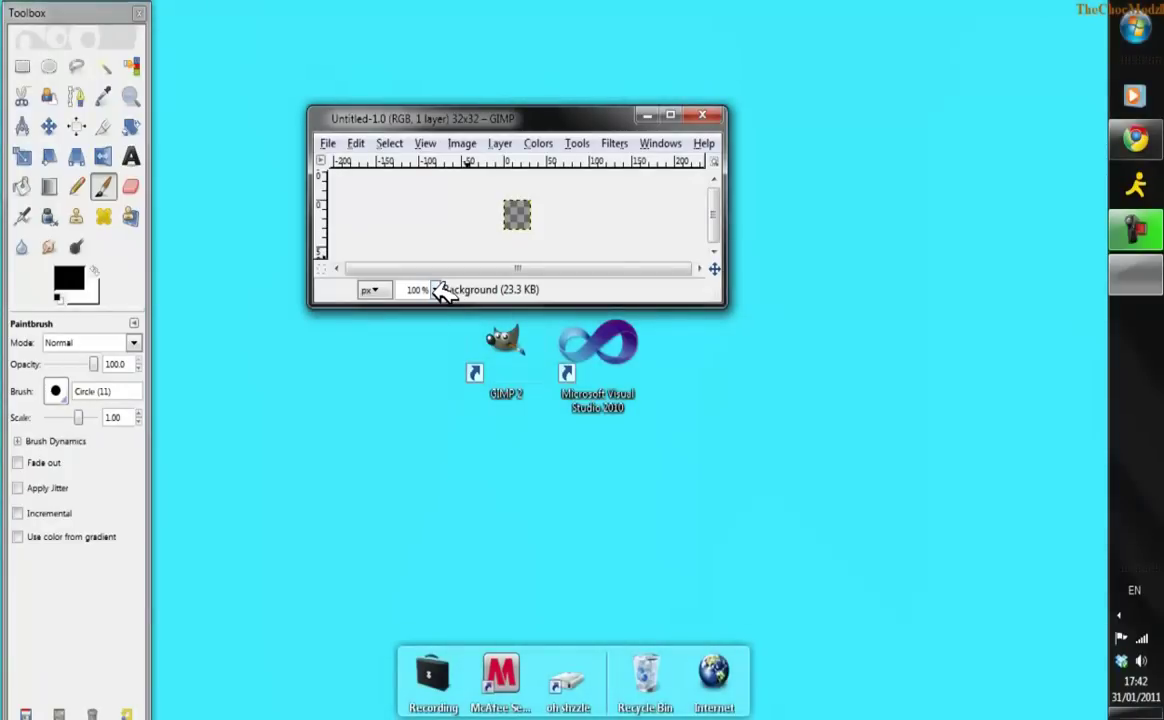
- At 800 % zoom, outline a small pointed shape and a large rounded shape with Free Select
click(435, 290)
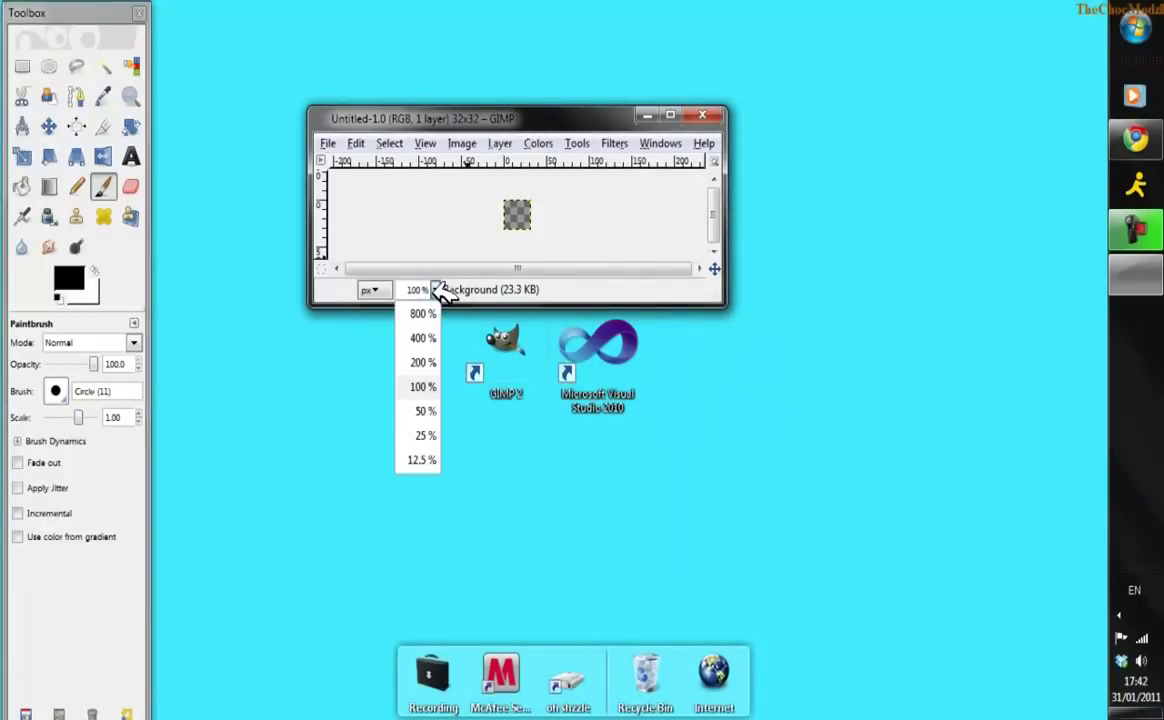
click(420, 313)
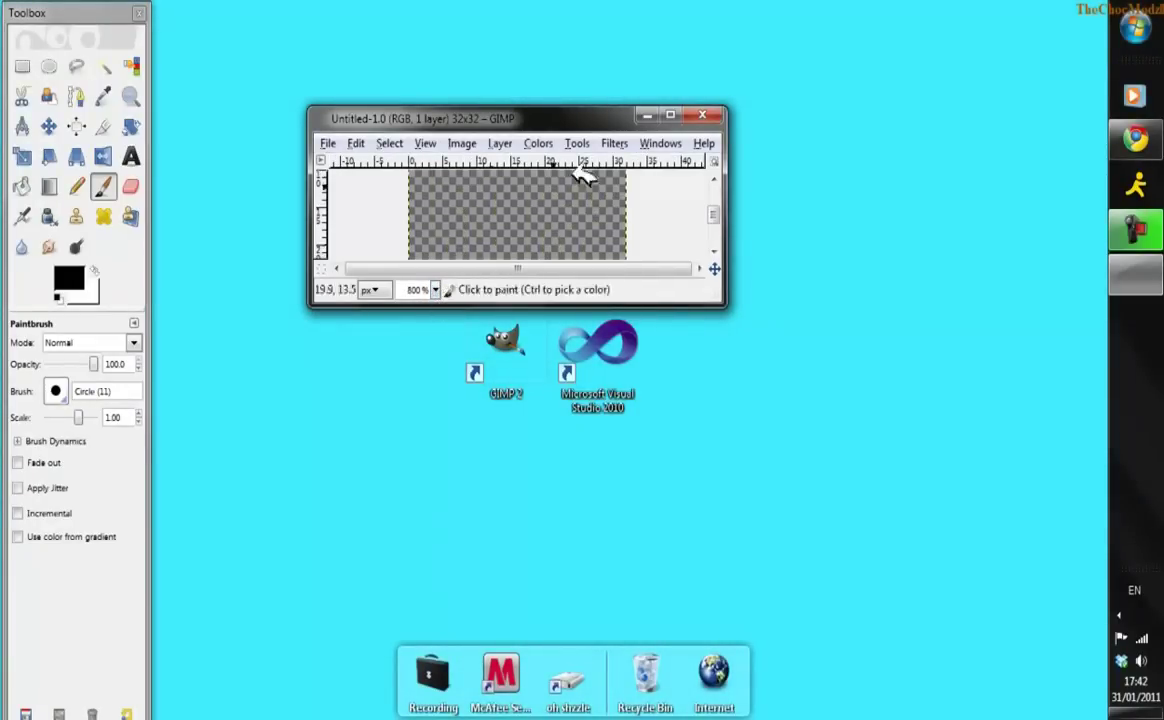
click(670, 114)
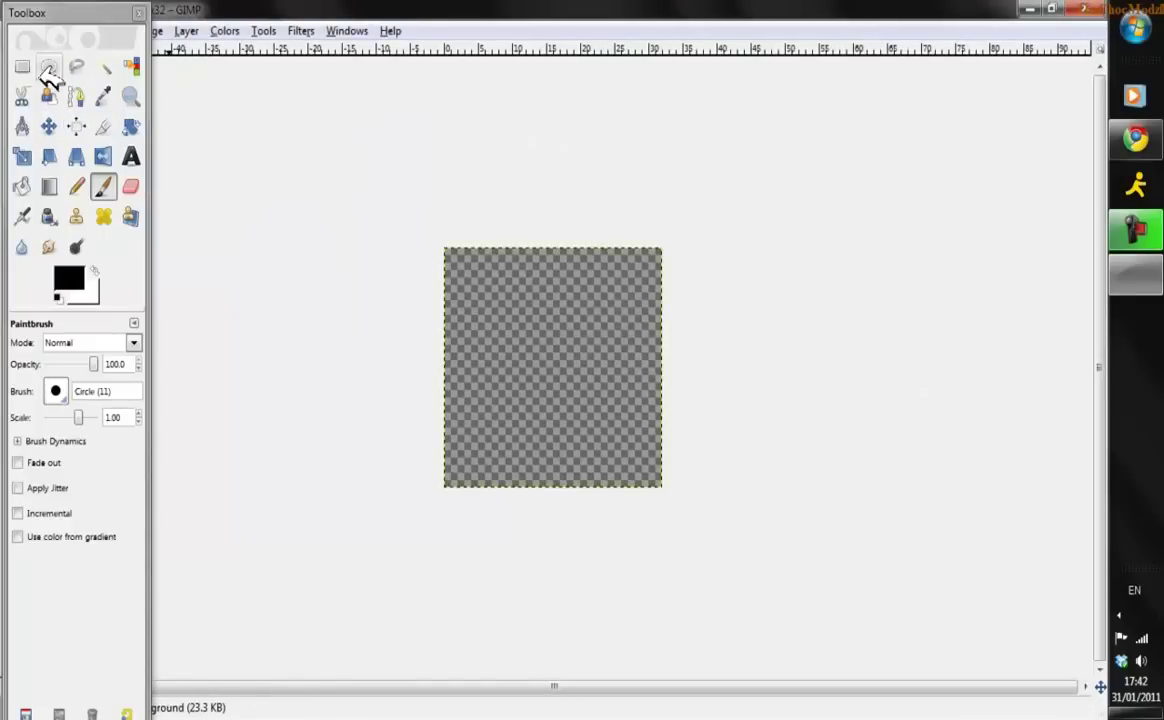
click(77, 66)
mouse_move(483, 262)
mouse_down()
mouse_move(526, 309)
mouse_move(533, 384)
mouse_move(572, 330)
mouse_move(498, 291)
mouse_move(508, 410)
mouse_up()
key(Escape)
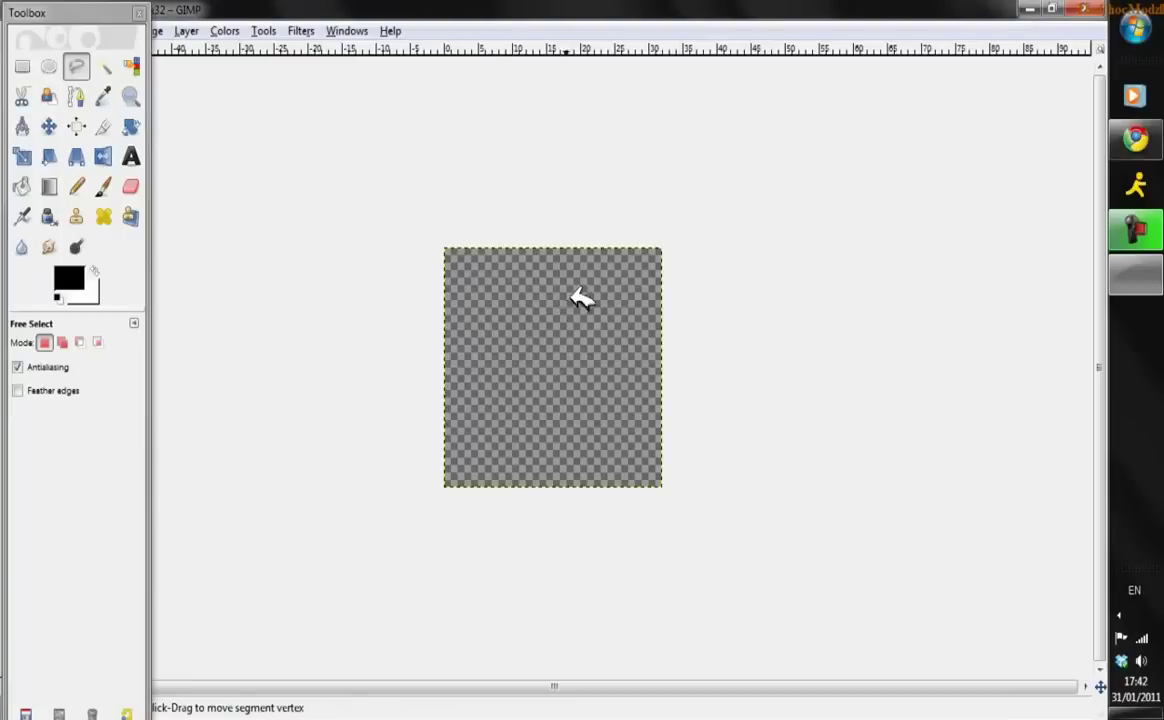
mouse_move(467, 272)
mouse_down()
mouse_move(509, 317)
mouse_move(486, 387)
mouse_move(530, 429)
mouse_move(541, 413)
mouse_up()
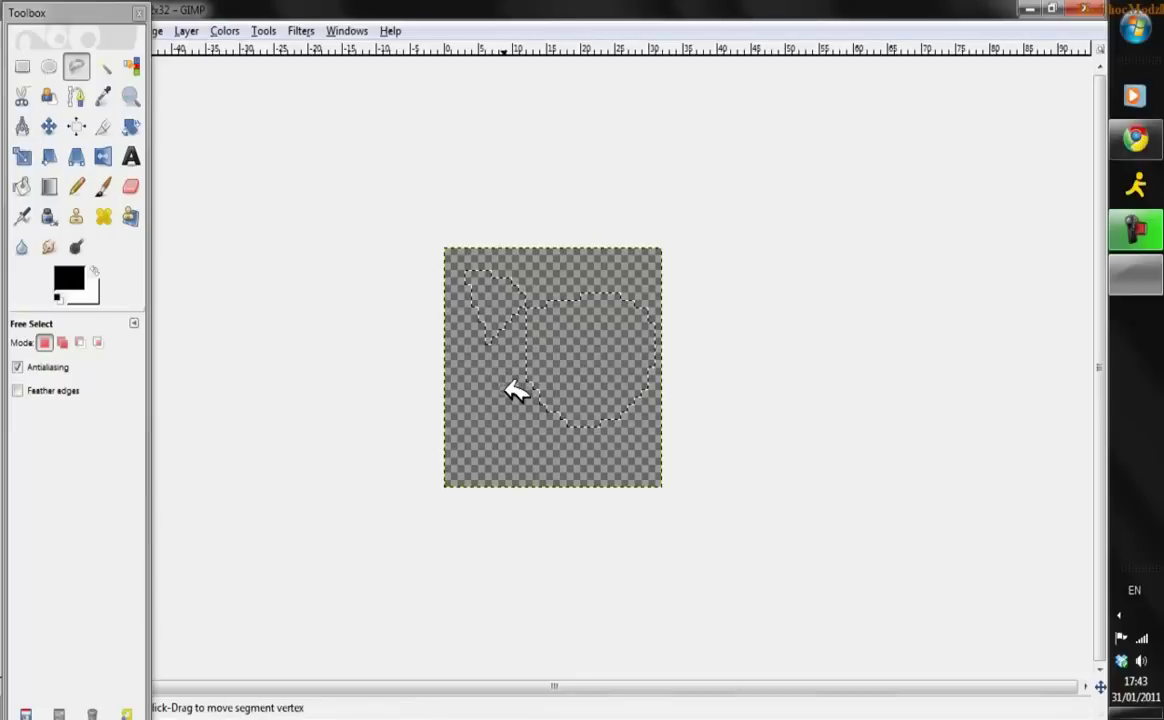
- Fill both outlined shapes solid black with the Bucket Fill tool
click(22, 186)
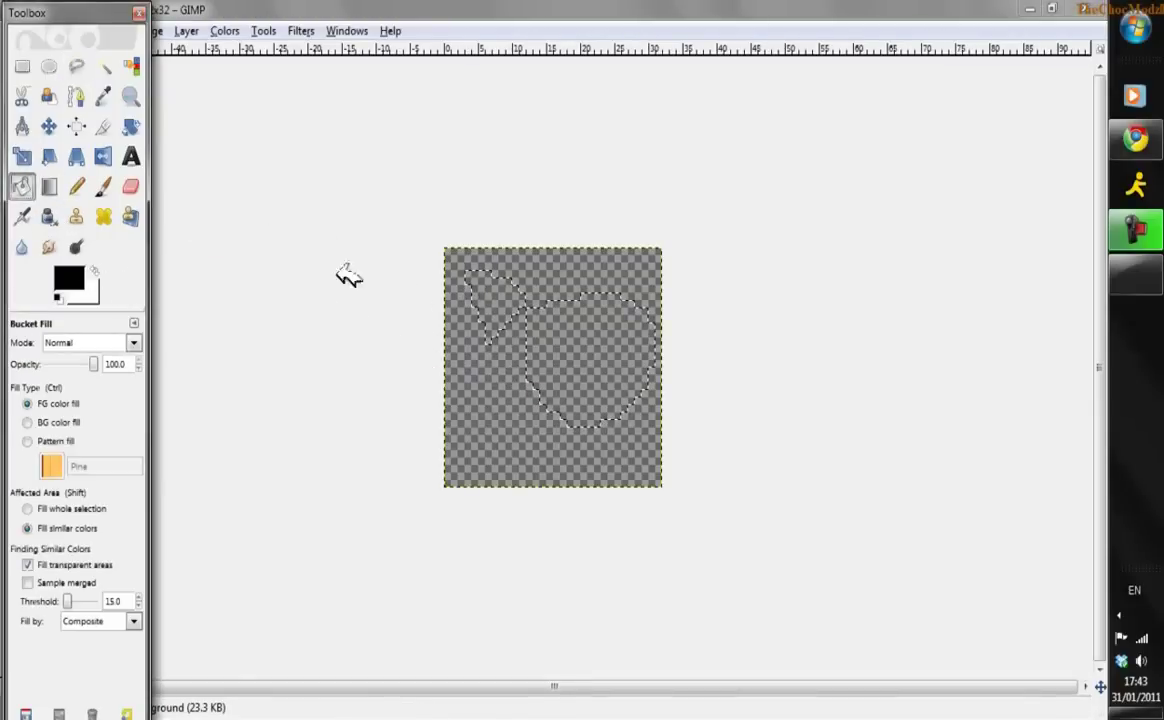
click(492, 283)
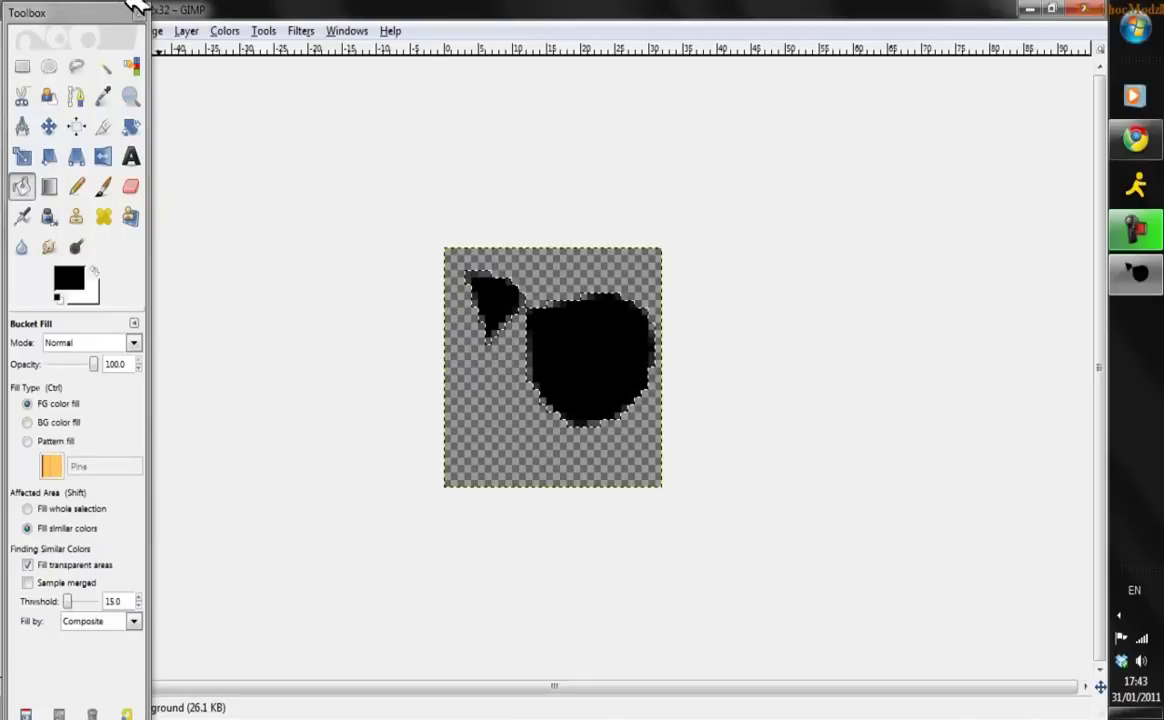
drag(143, 12, 158, 172)
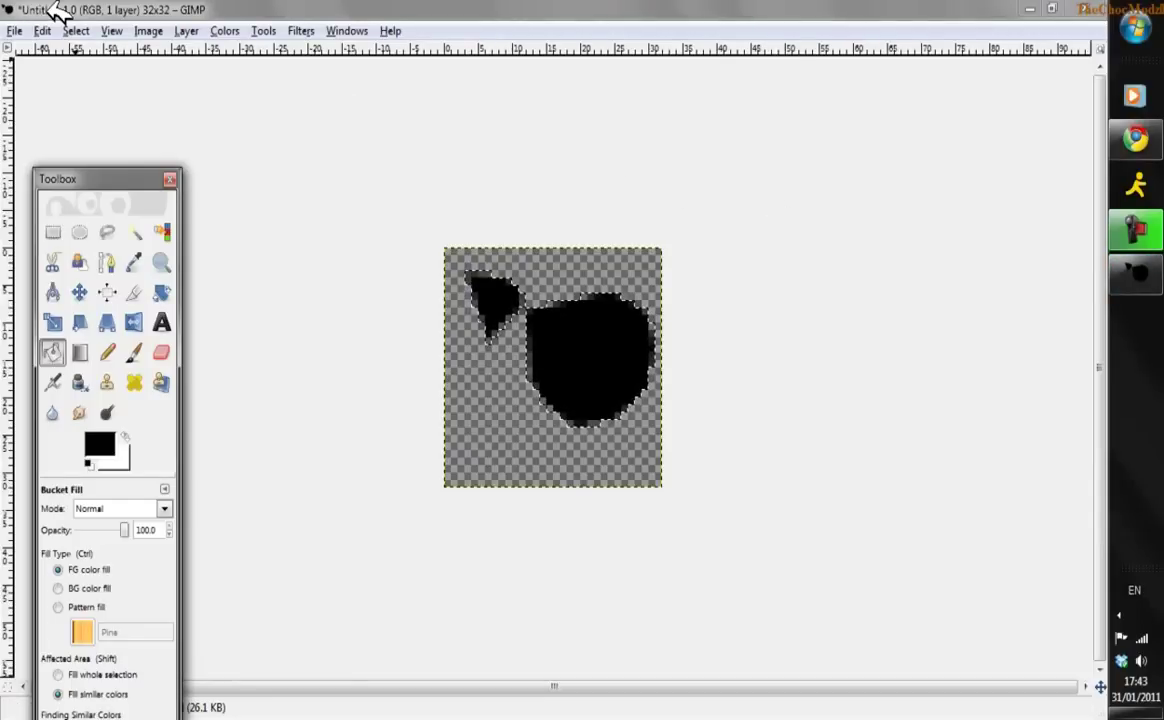
- Save the drawing to the Desktop as Test.ico in Microsoft Windows icon format, then minimize GIMP
click(15, 30)
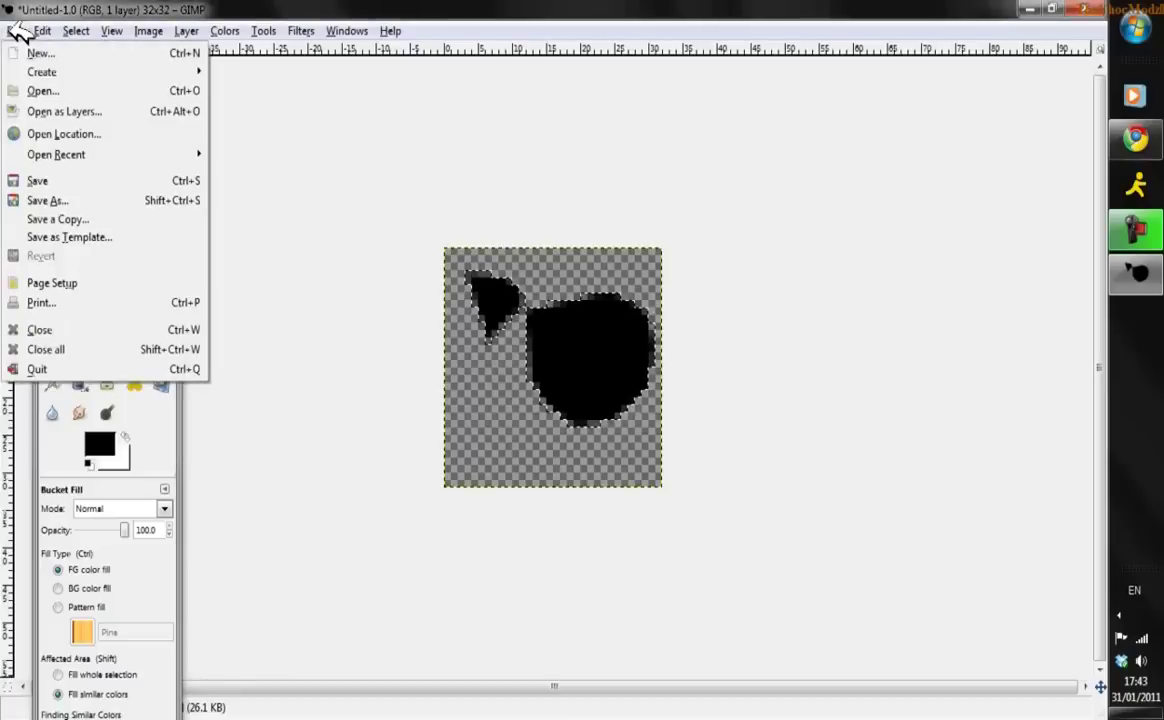
click(50, 201)
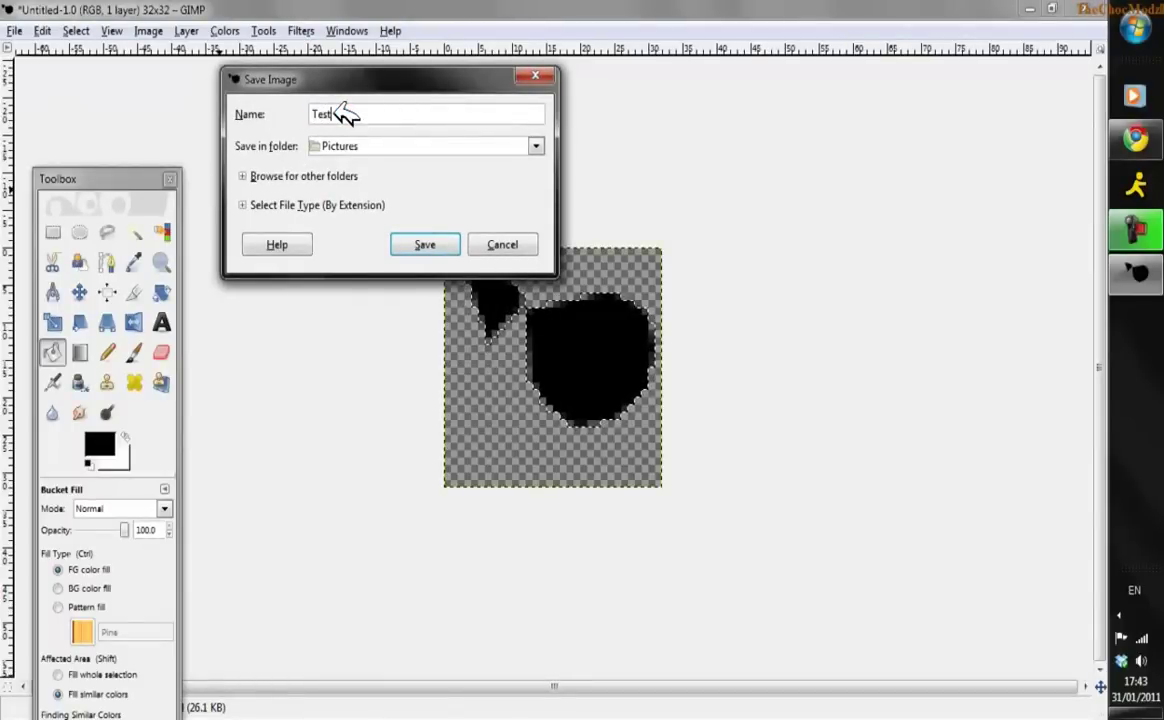
click(480, 150)
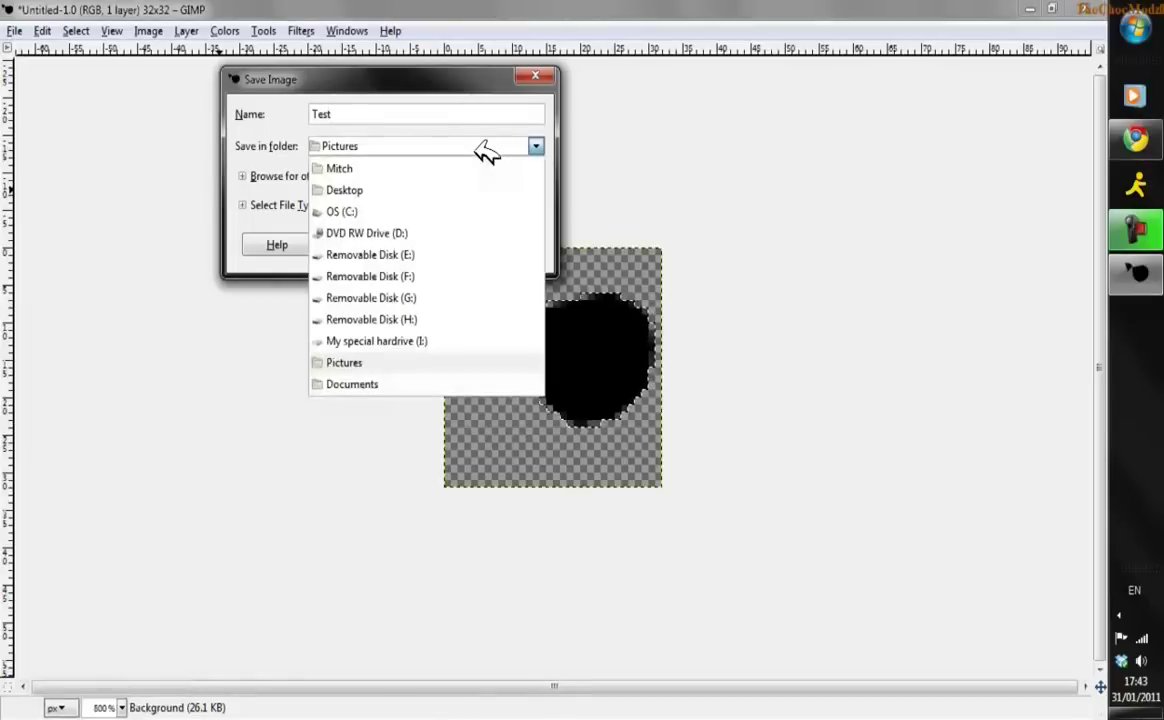
click(385, 186)
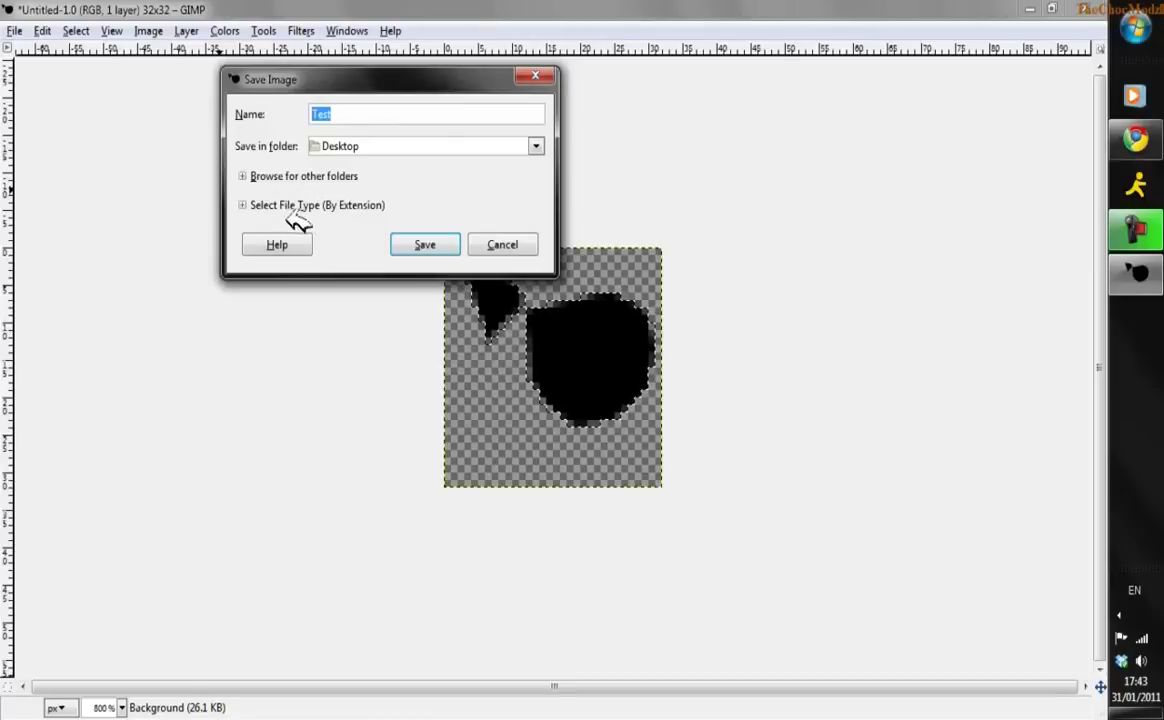
click(255, 207)
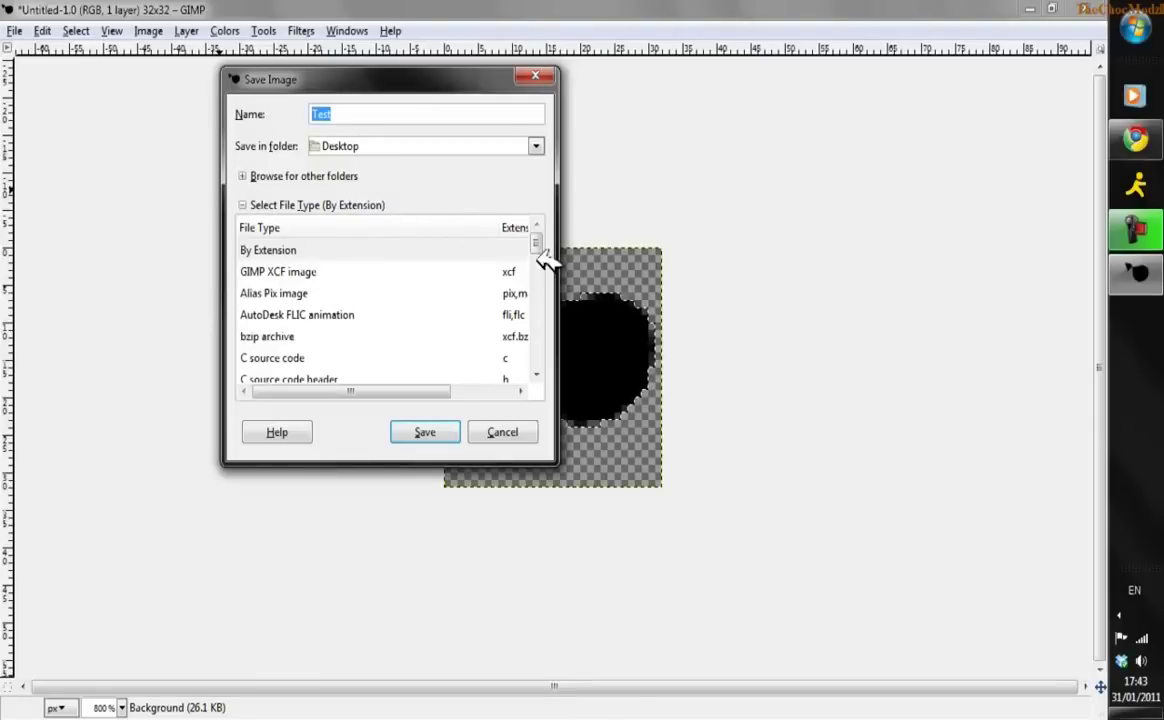
drag(540, 243, 548, 292)
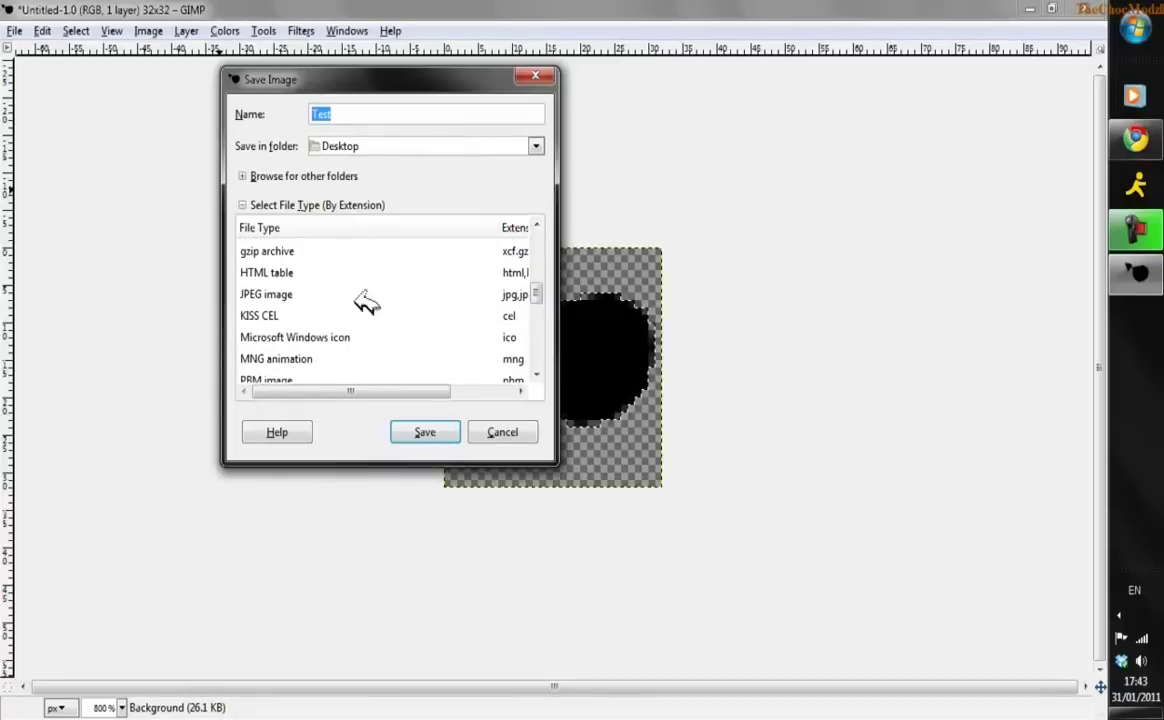
click(438, 337)
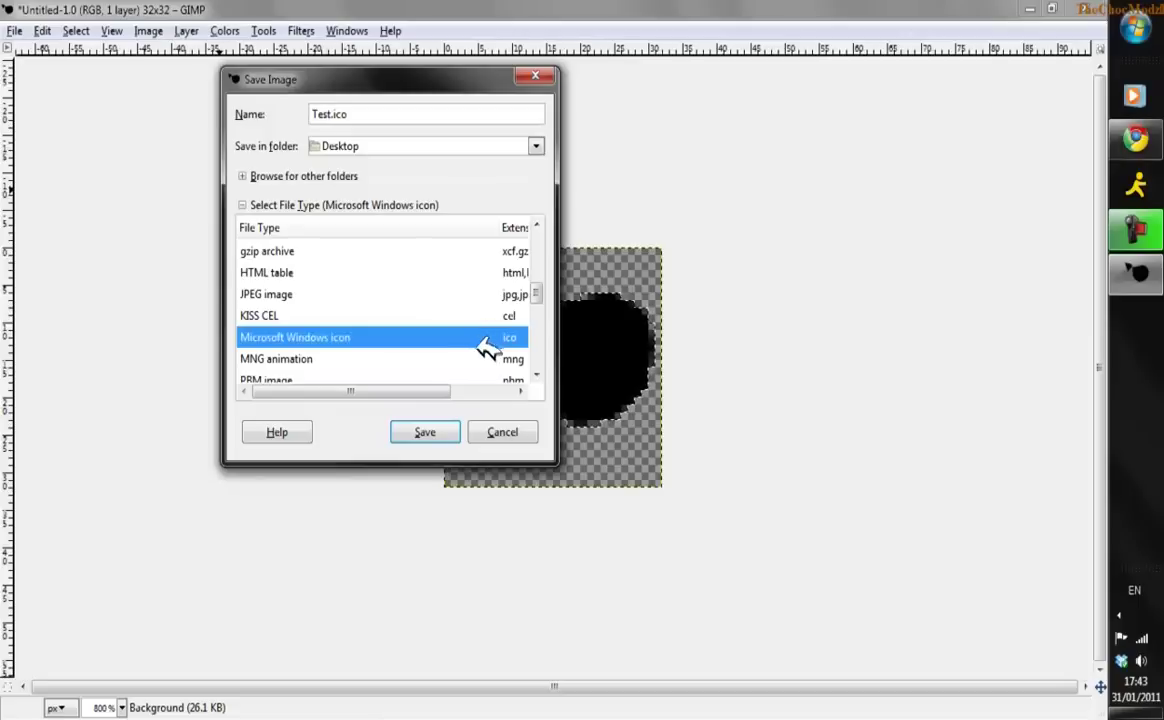
click(425, 435)
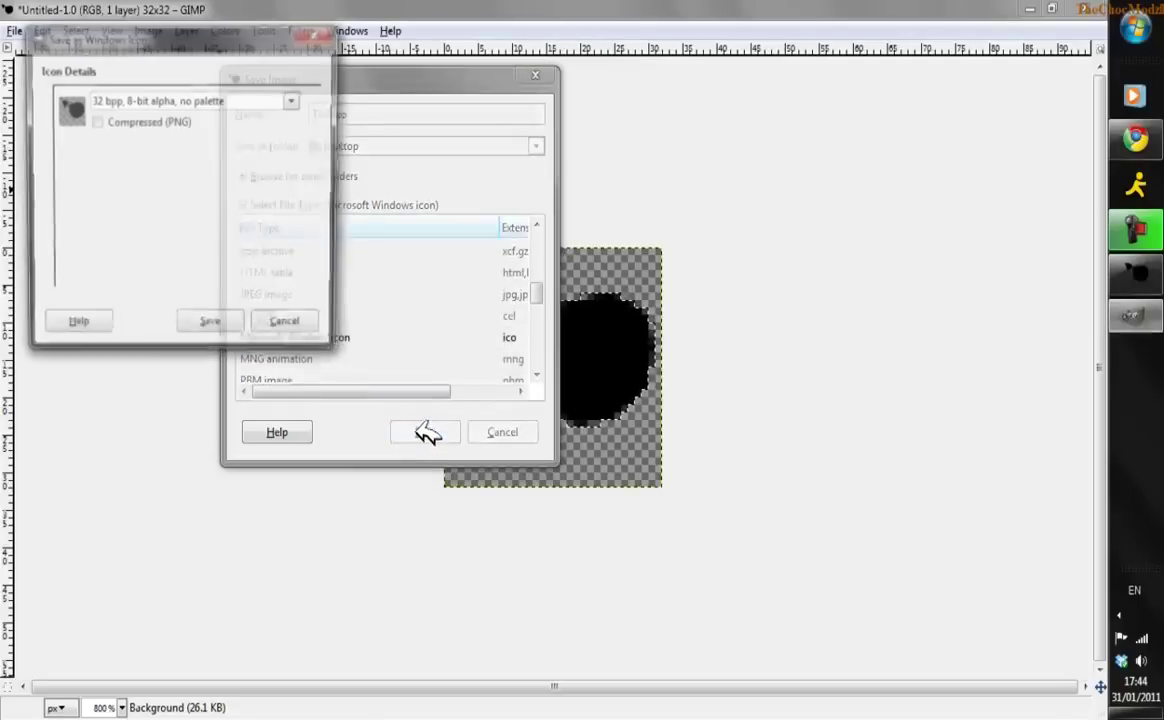
click(231, 322)
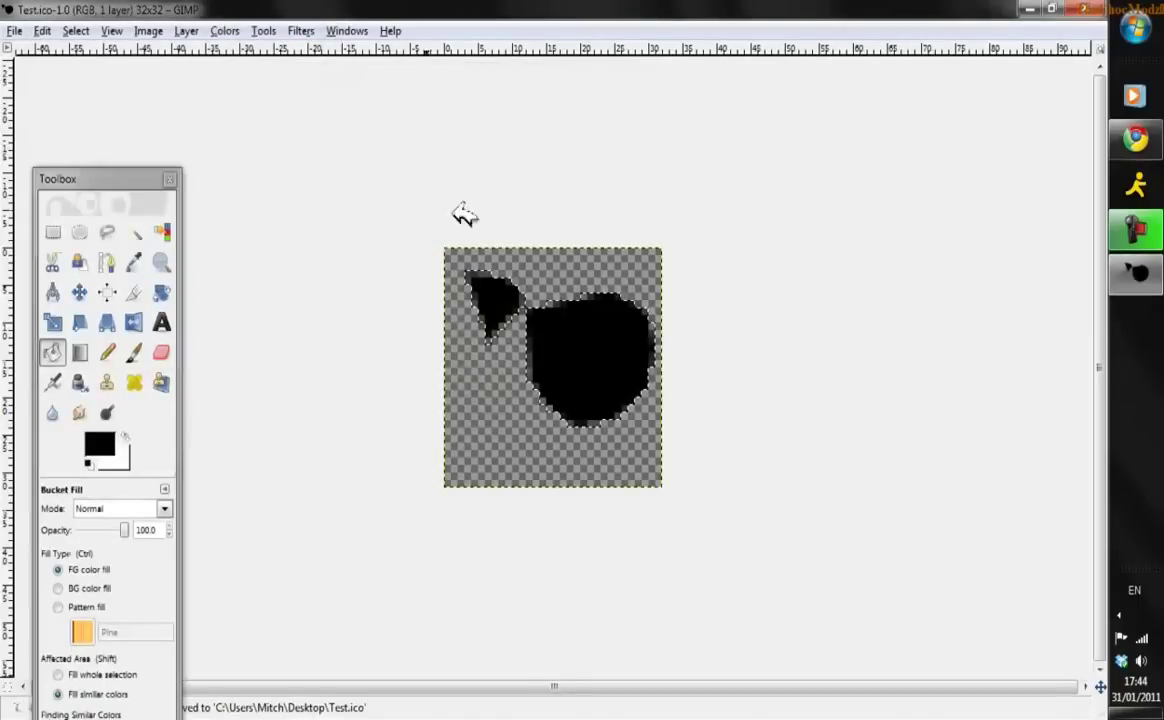
click(1035, 8)
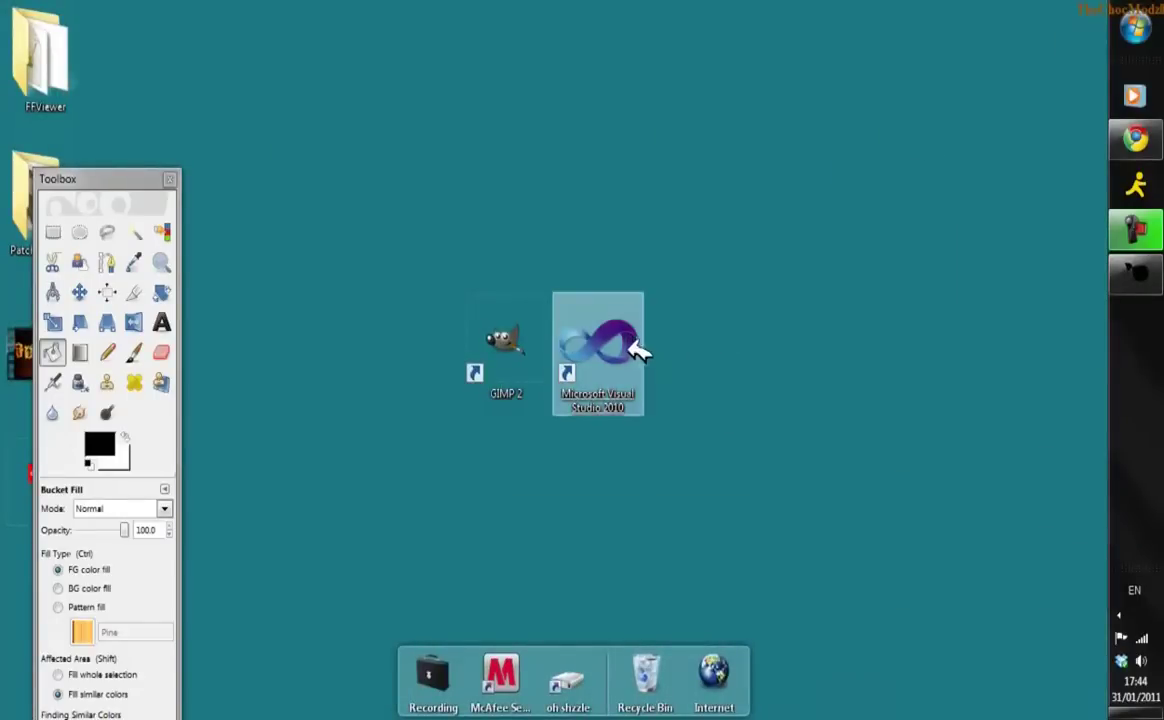
- Launch Visual Studio 2010 and create a new Windows Forms Application project
double_click(631, 347)
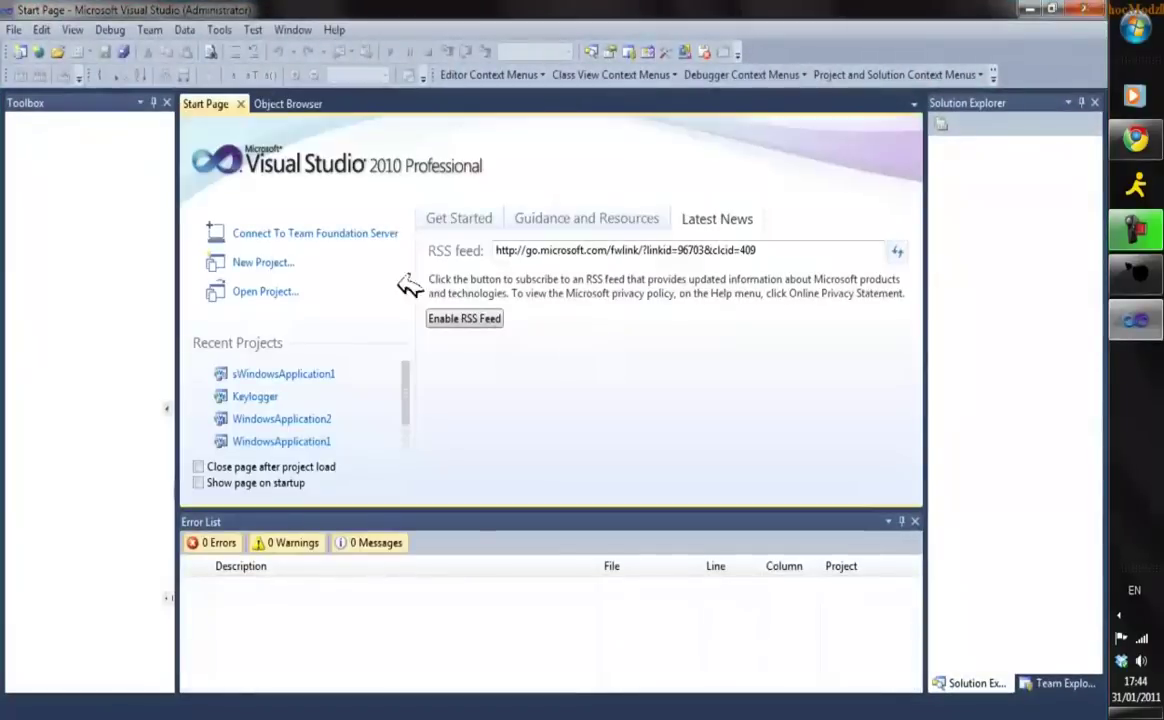
click(284, 259)
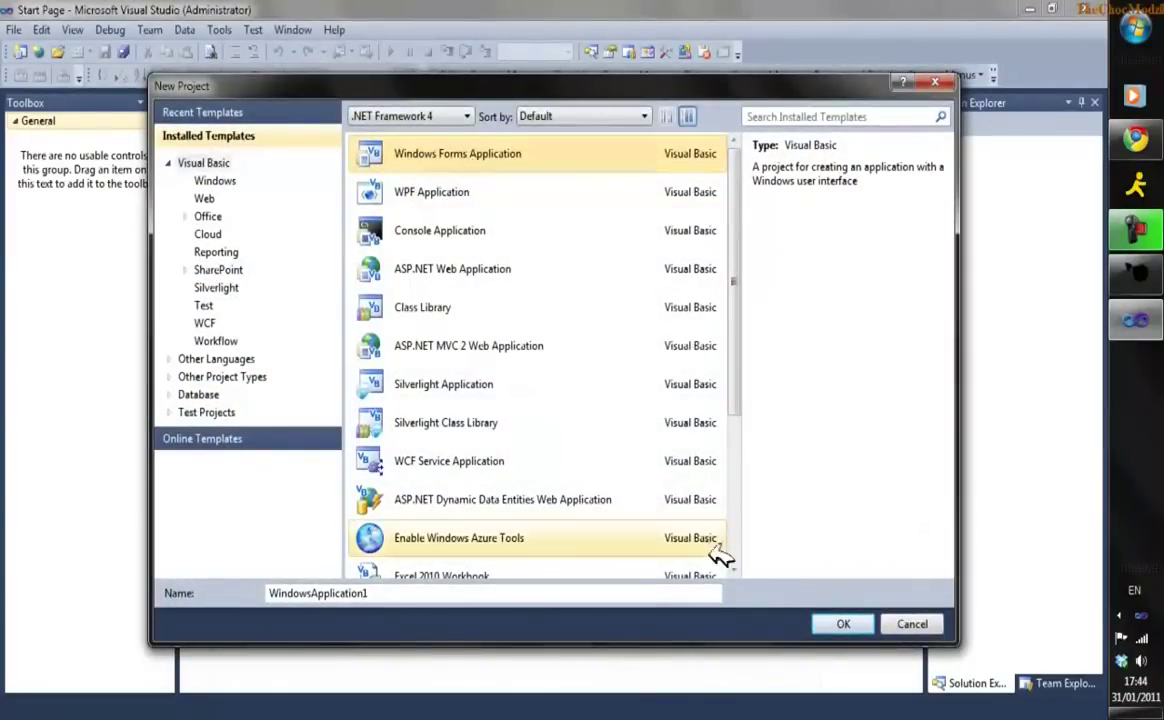
click(842, 621)
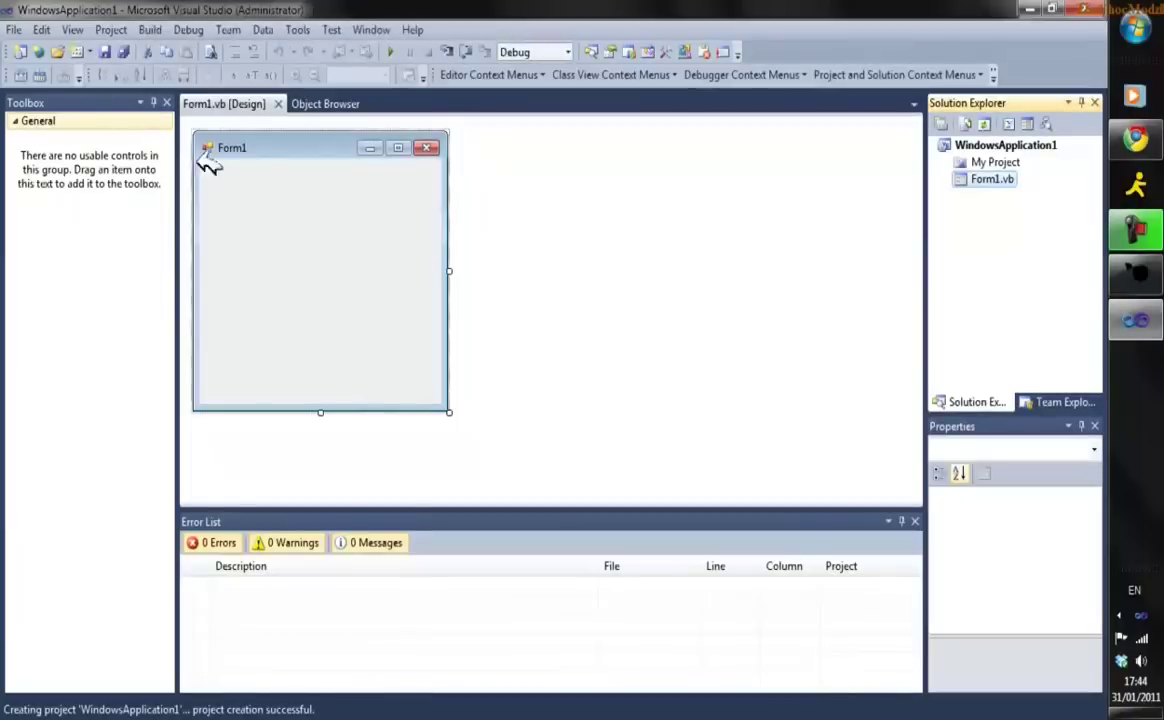
- Draw a large Button1 on Form1 whose click handler runs MsgBox("Test"), then select Form1
click(128, 177)
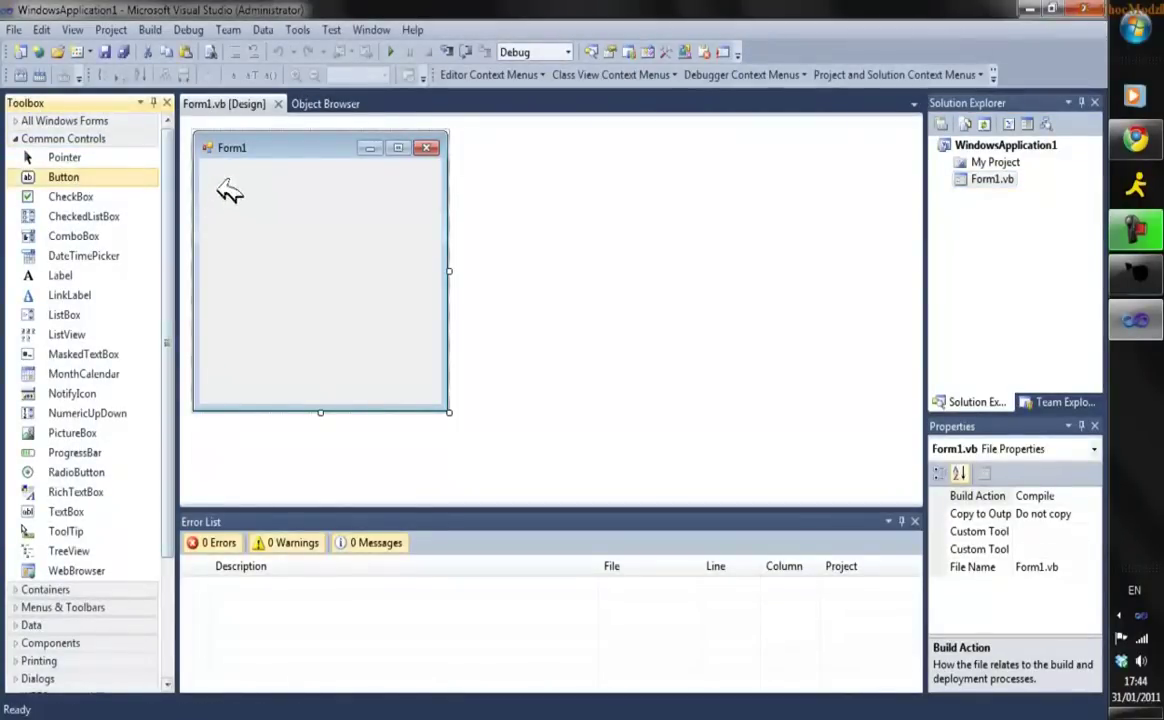
drag(215, 188, 427, 353)
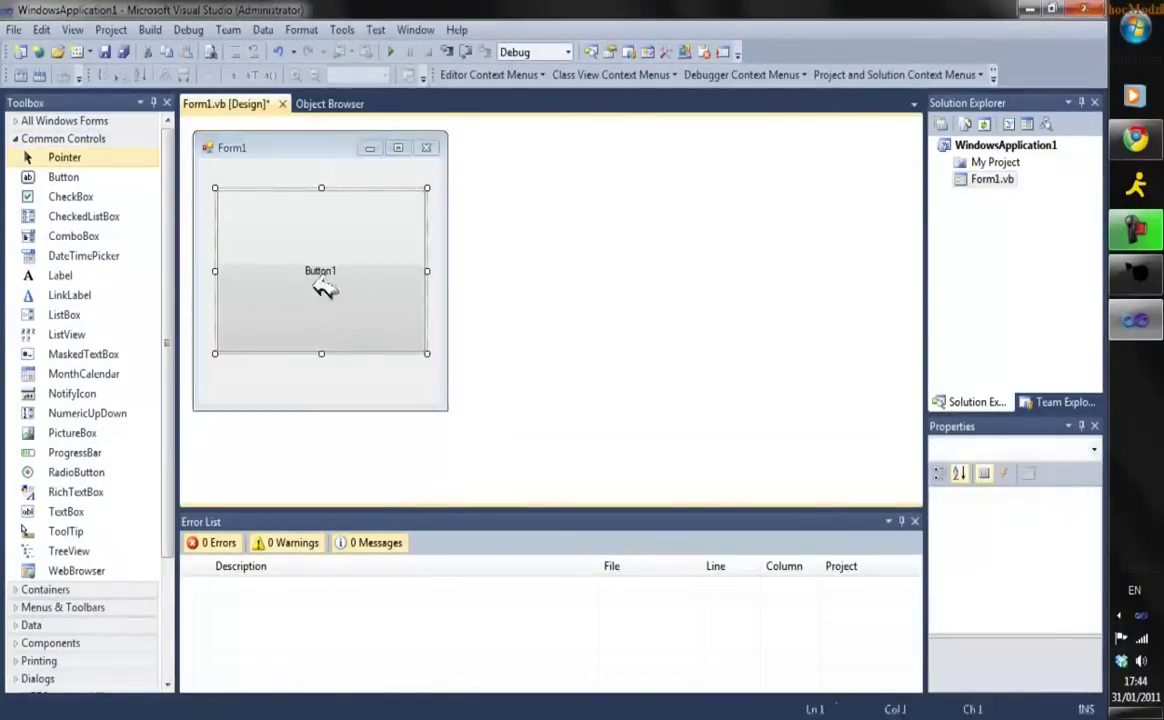
double_click(322, 287)
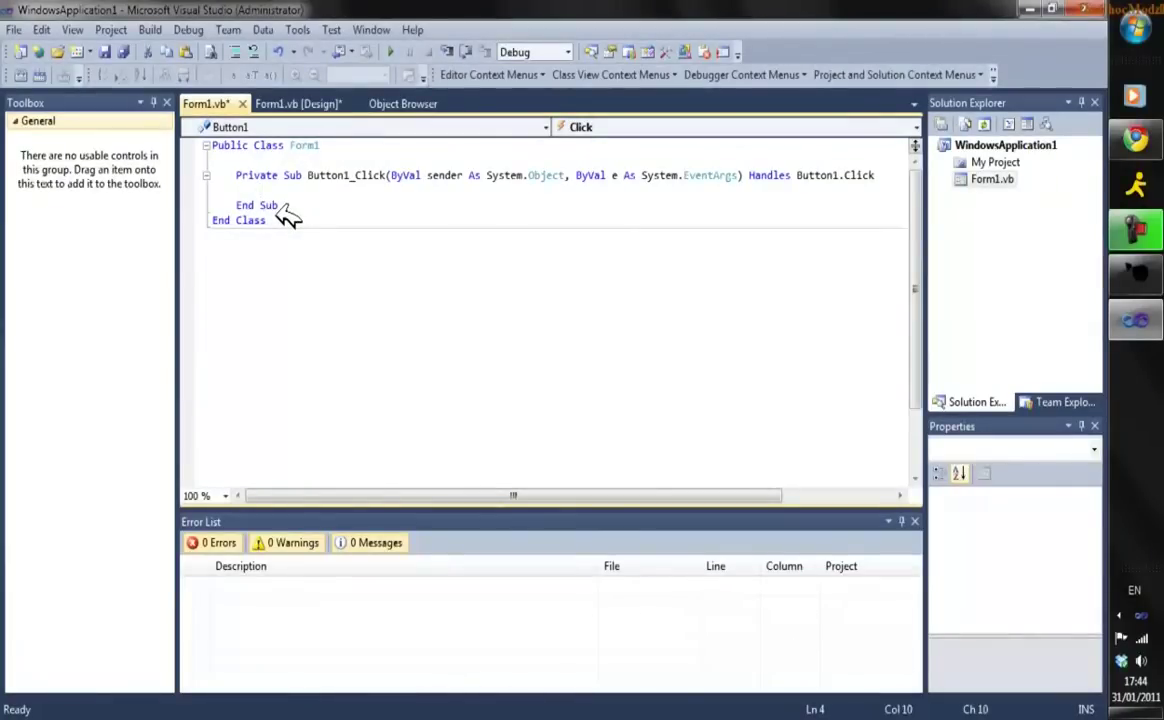
text(msgb)
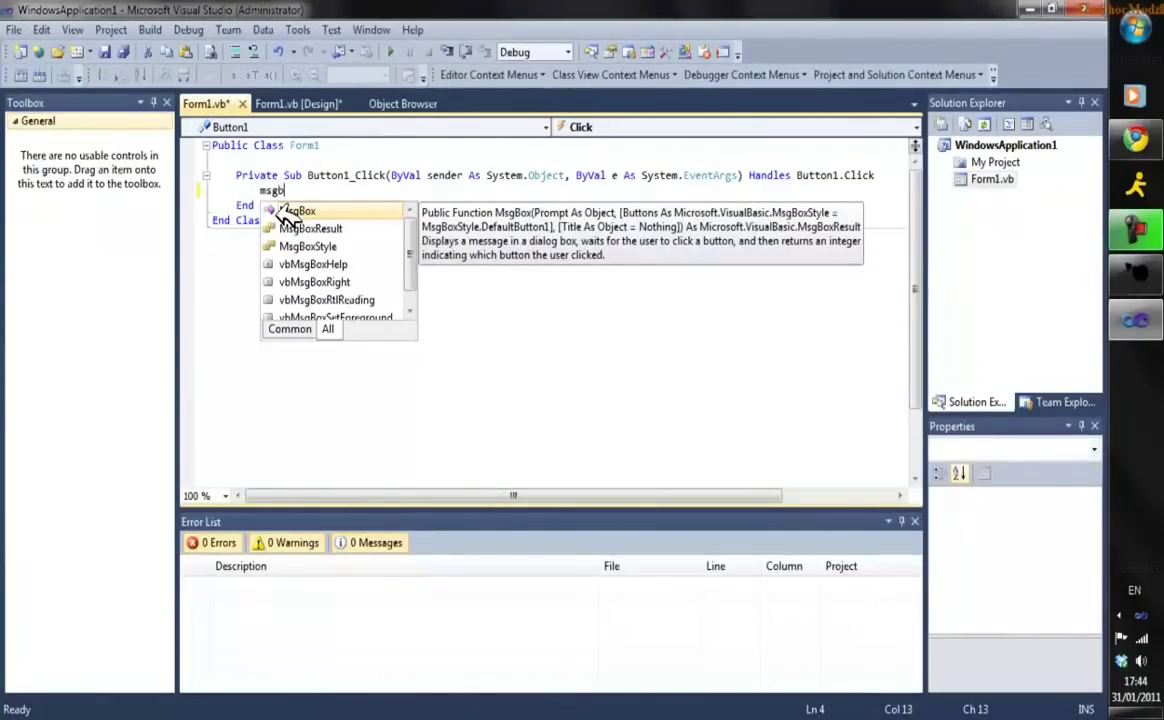
text(ox(""))
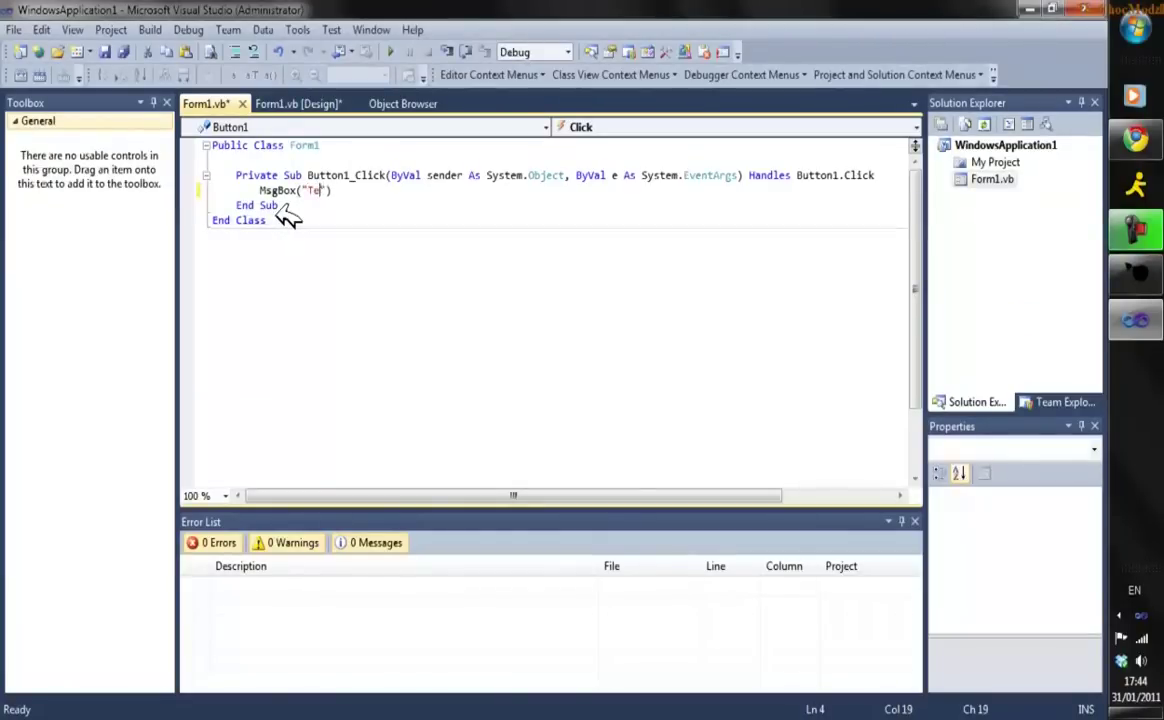
click(291, 102)
click(318, 170)
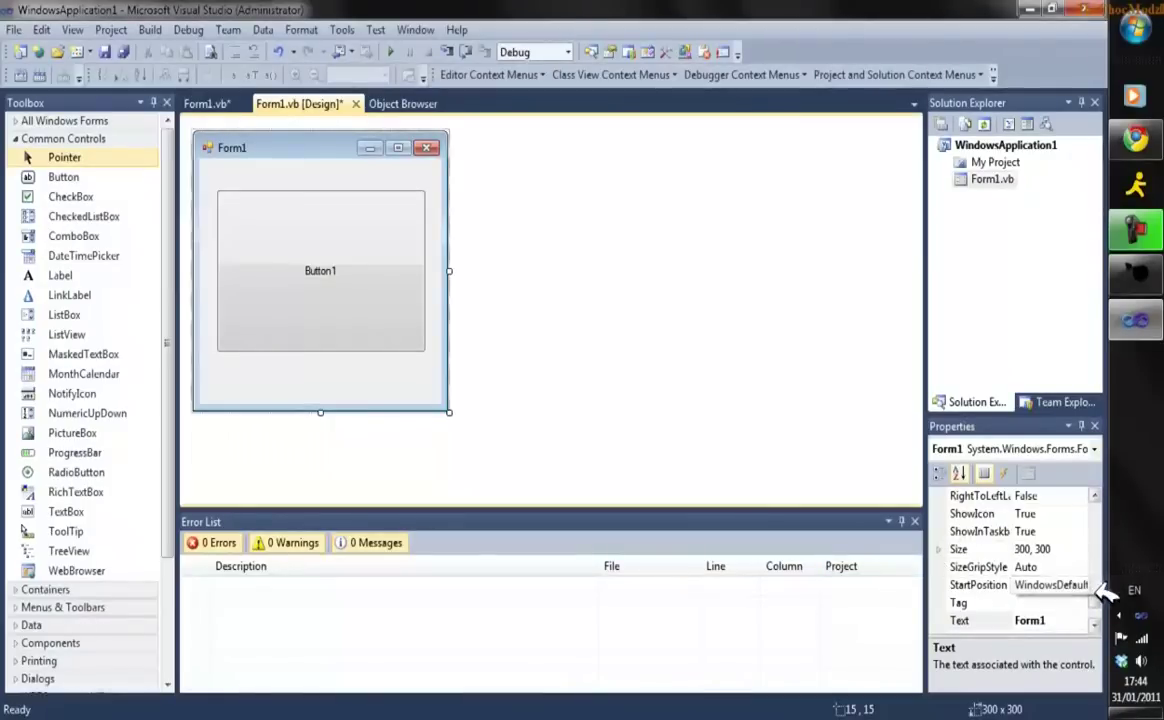
drag(1100, 592, 1104, 554)
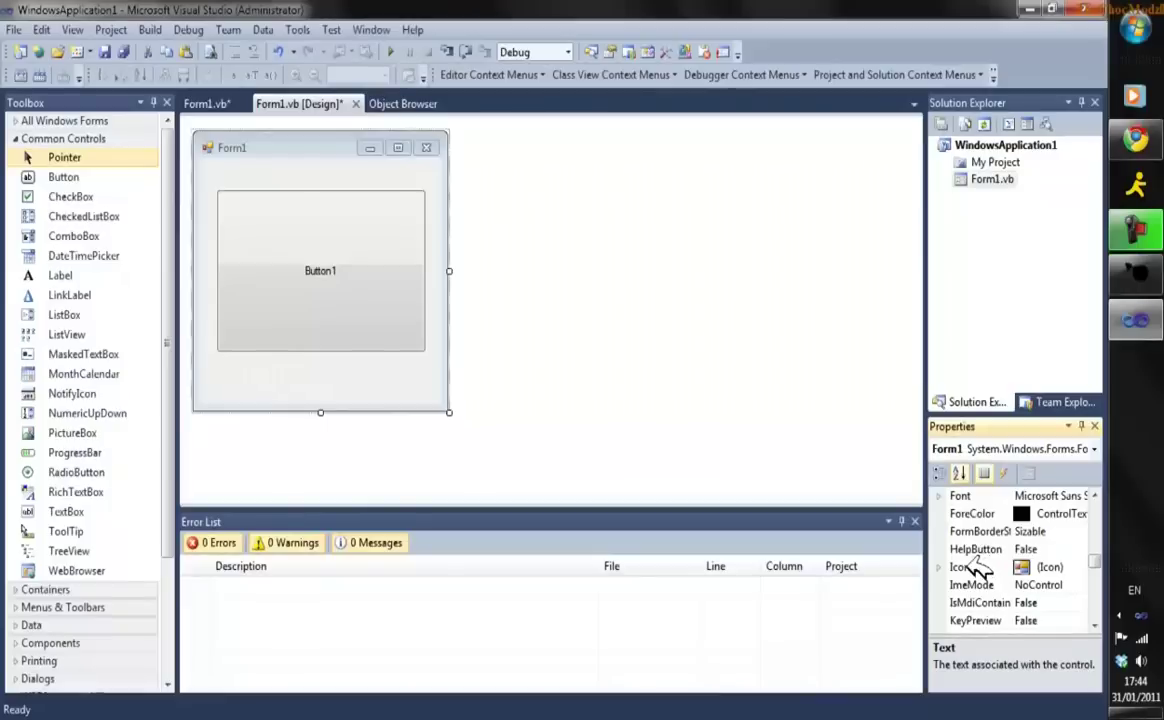
- Set Form1's Icon property to Test.ico from the Desktop
click(1061, 568)
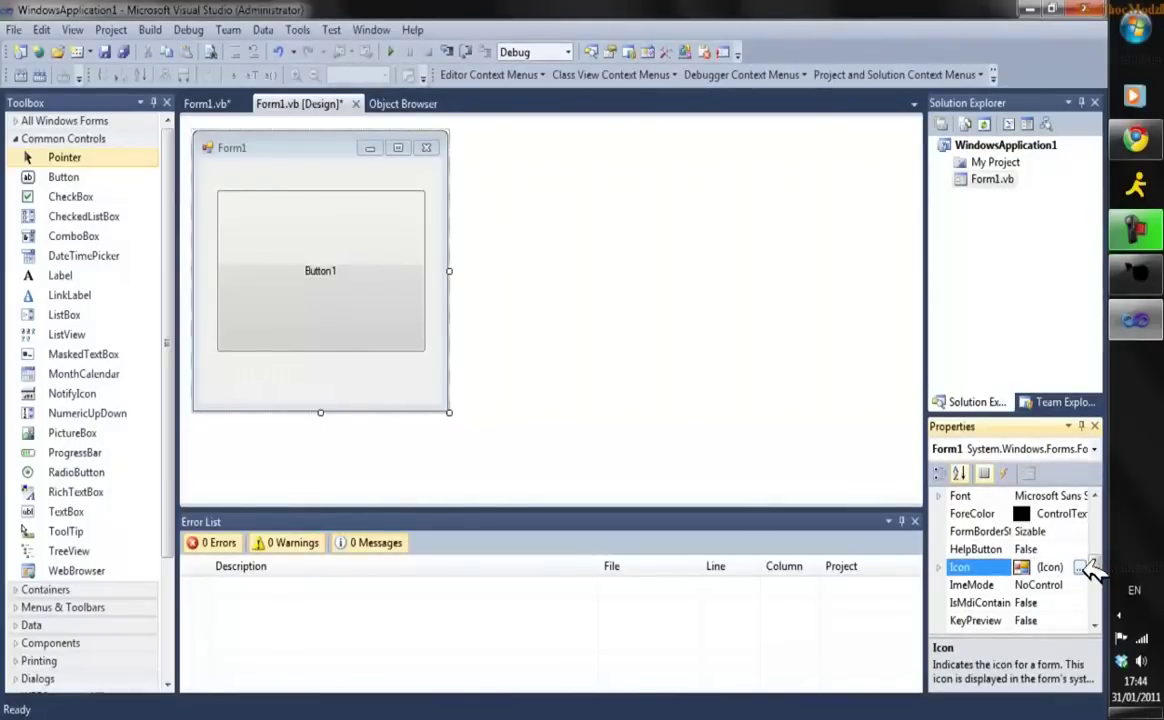
click(1083, 567)
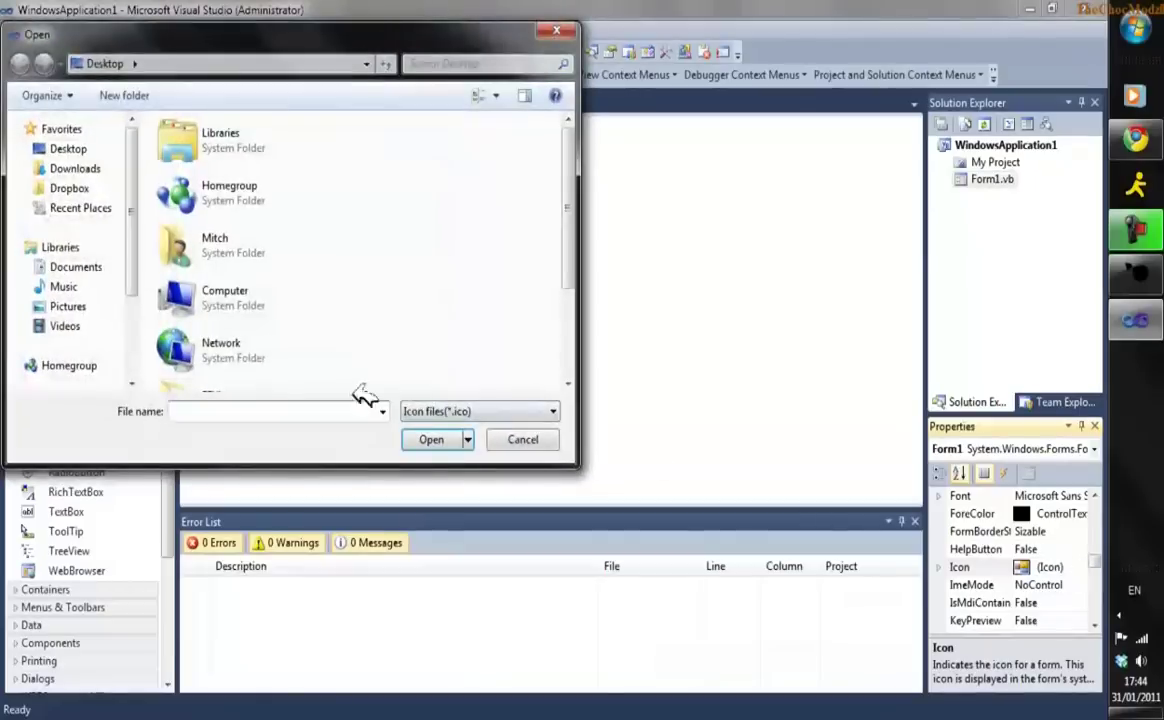
drag(567, 156, 567, 345)
double_click(244, 372)
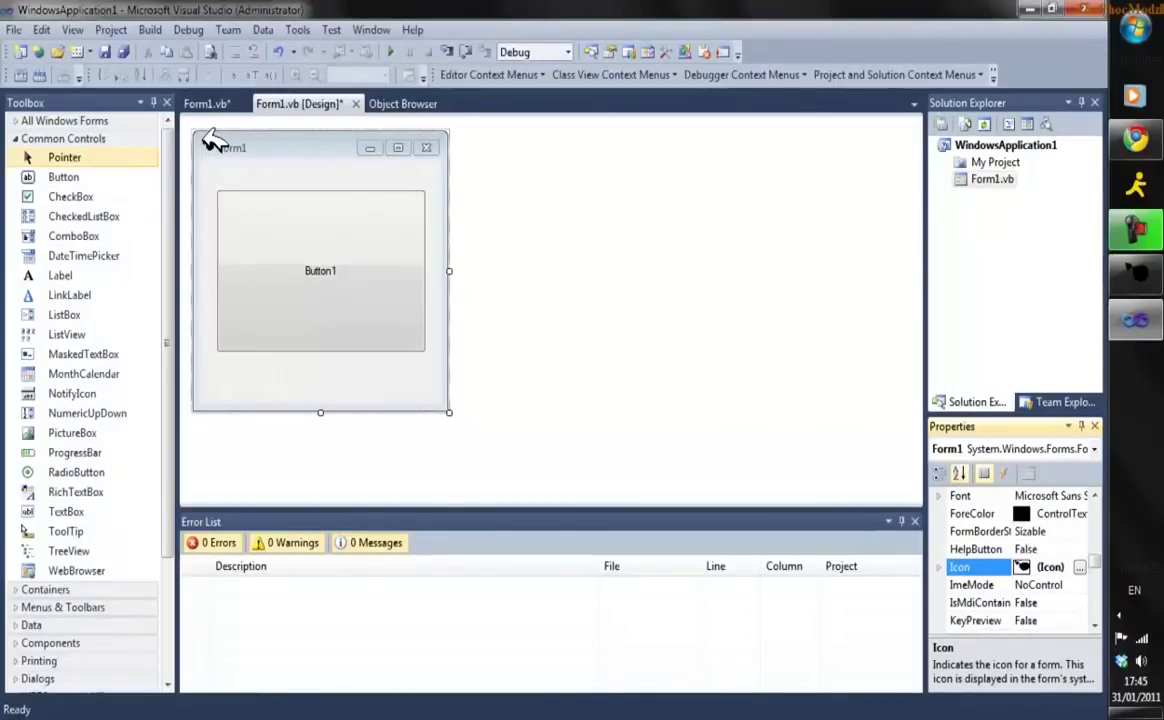
click(110, 29)
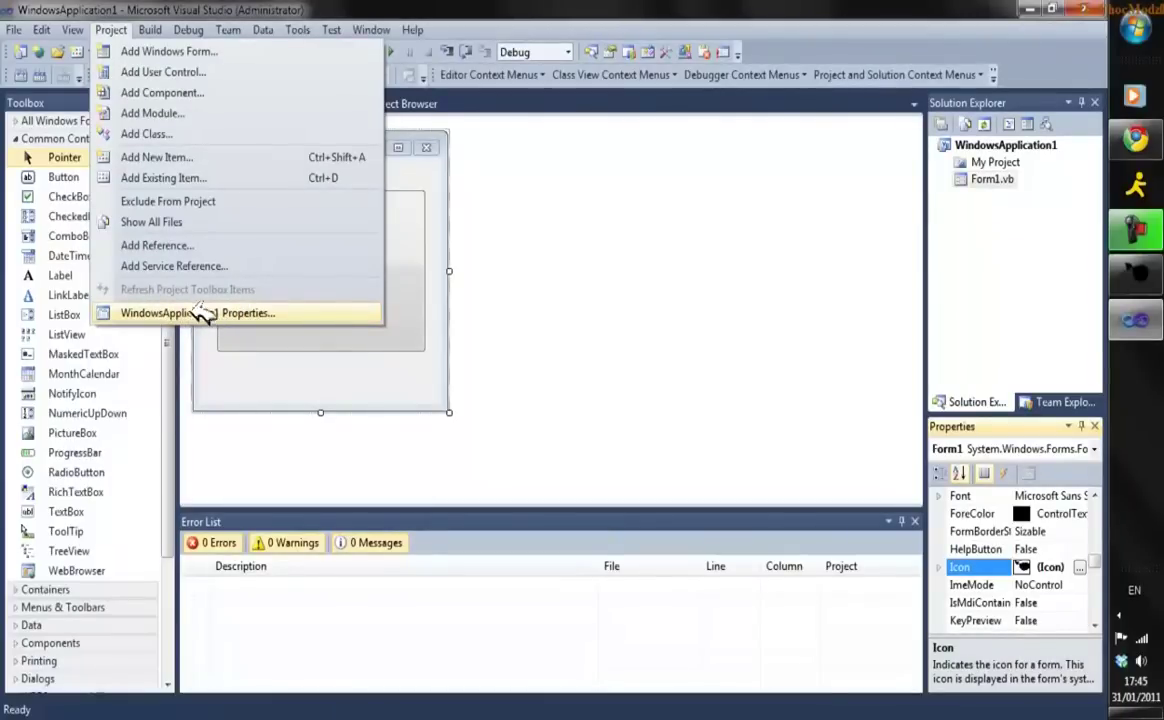
- In Project Properties > Application, set the application icon to Test.ico from the Desktop
click(232, 314)
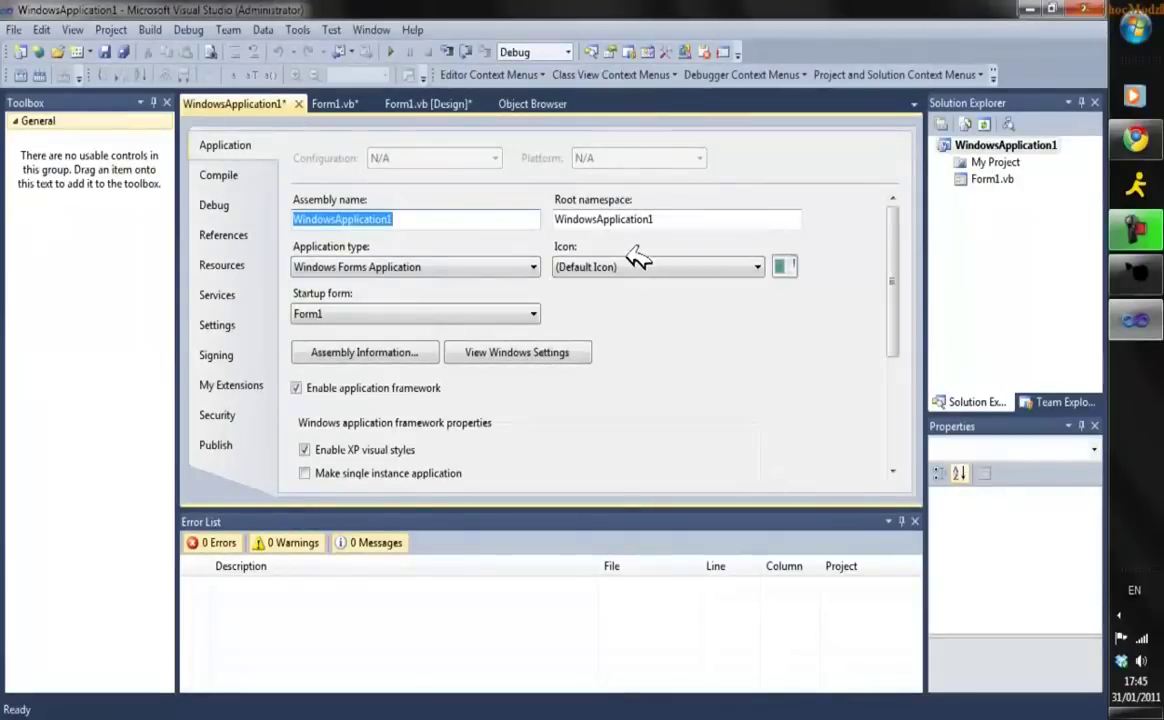
click(614, 264)
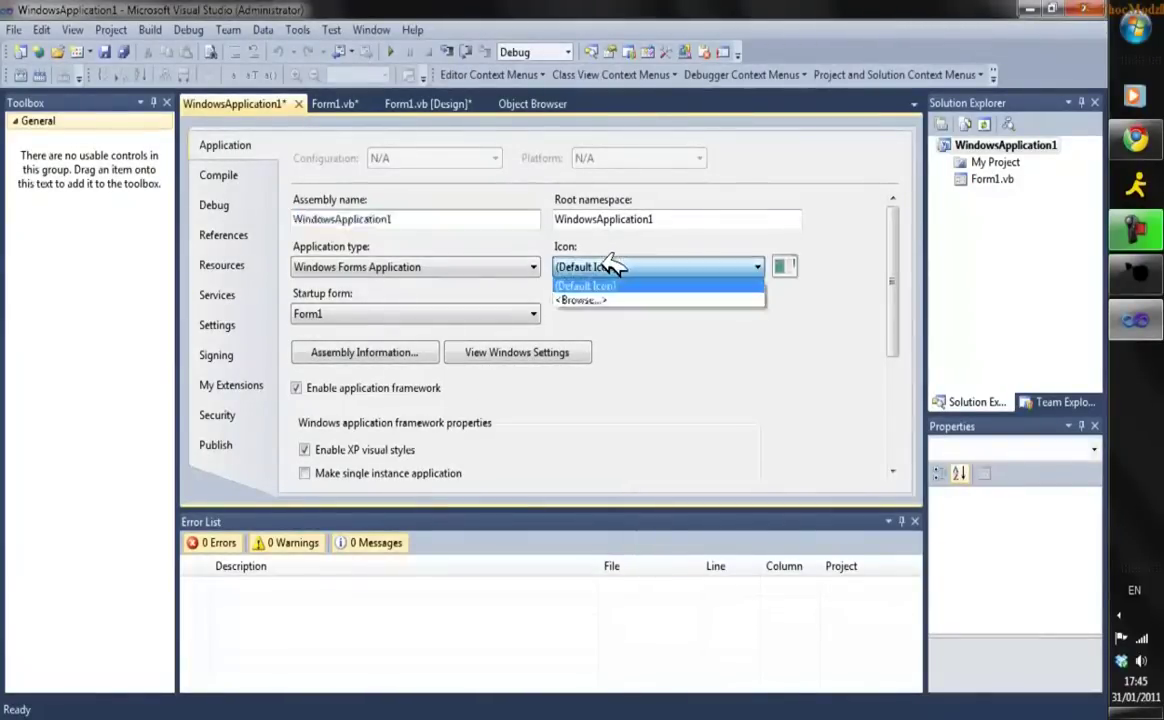
click(610, 300)
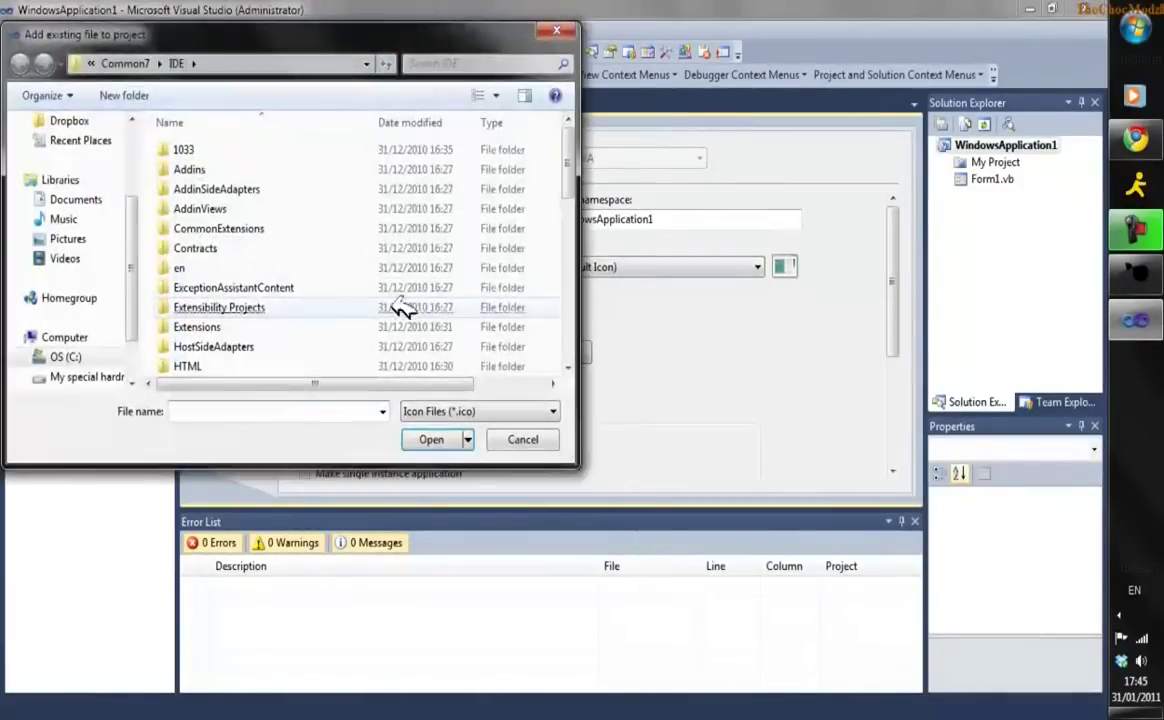
scroll(135, 200, up, 3)
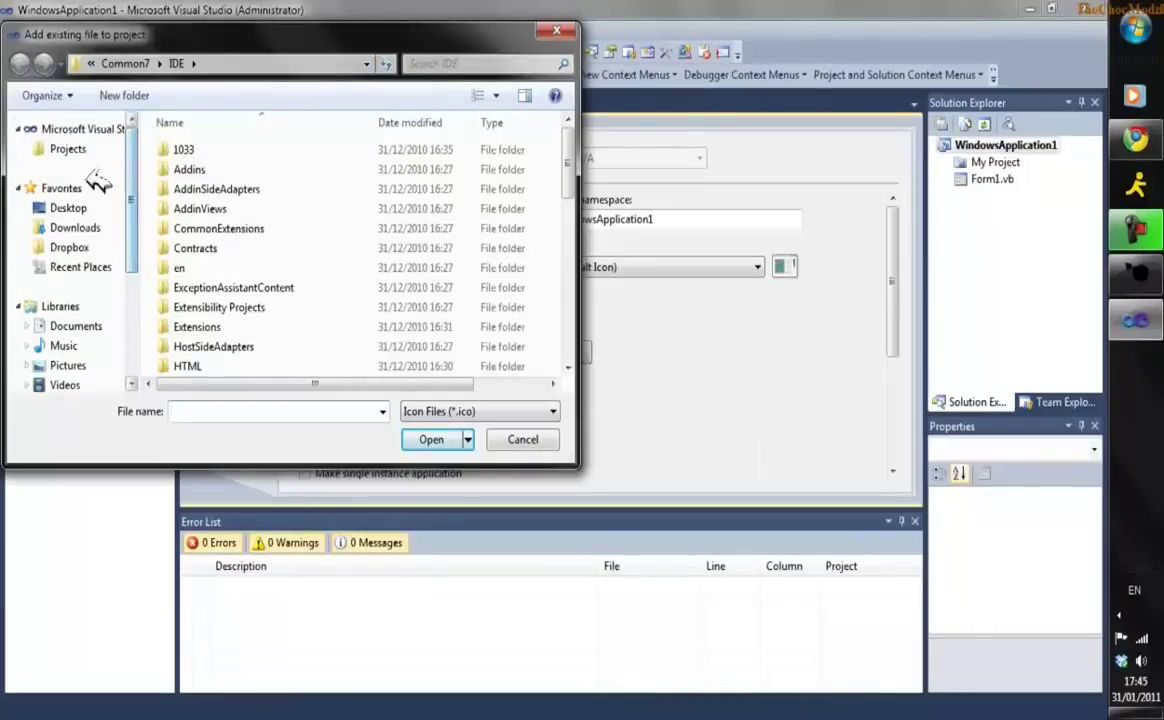
click(84, 208)
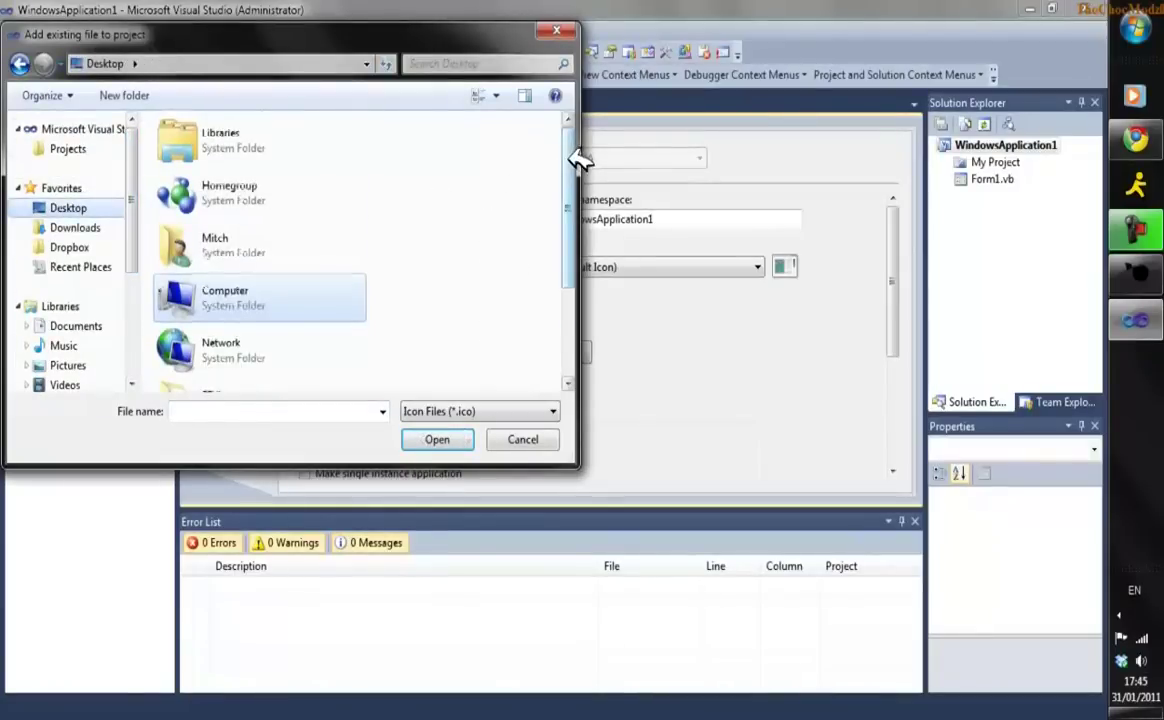
drag(567, 161, 565, 325)
click(250, 374)
click(437, 439)
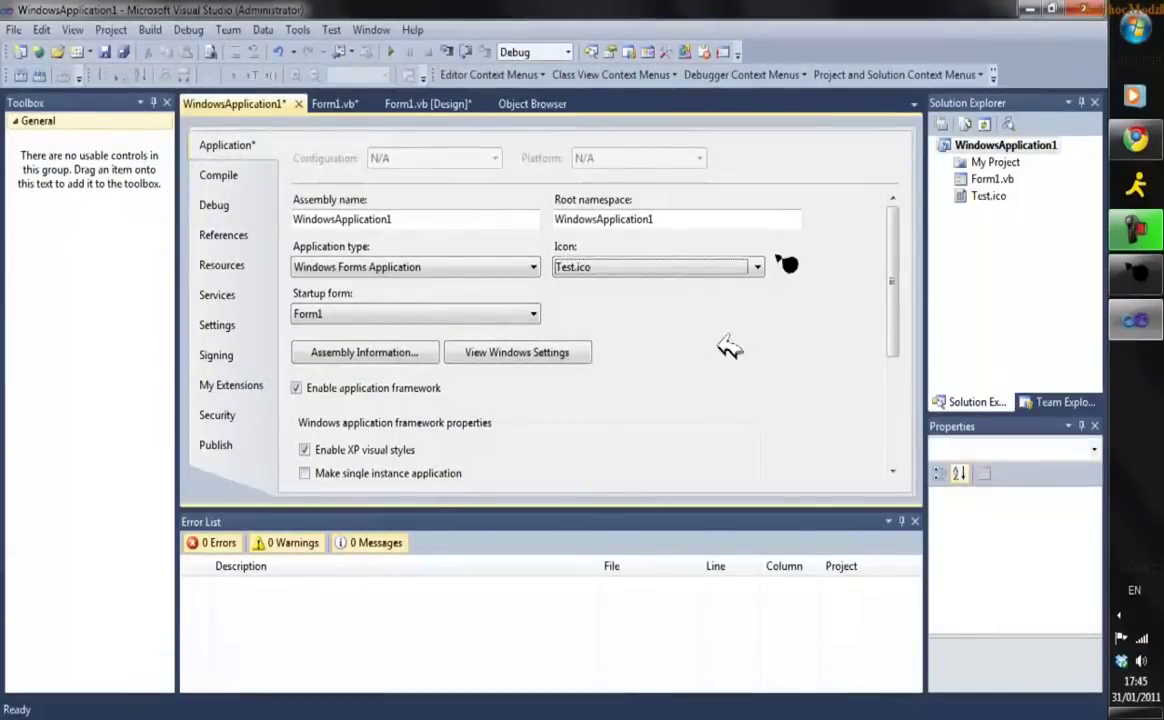
- Step through the Signing, Settings, Services, Resources, References and Debug pages back to Application, then run
click(236, 351)
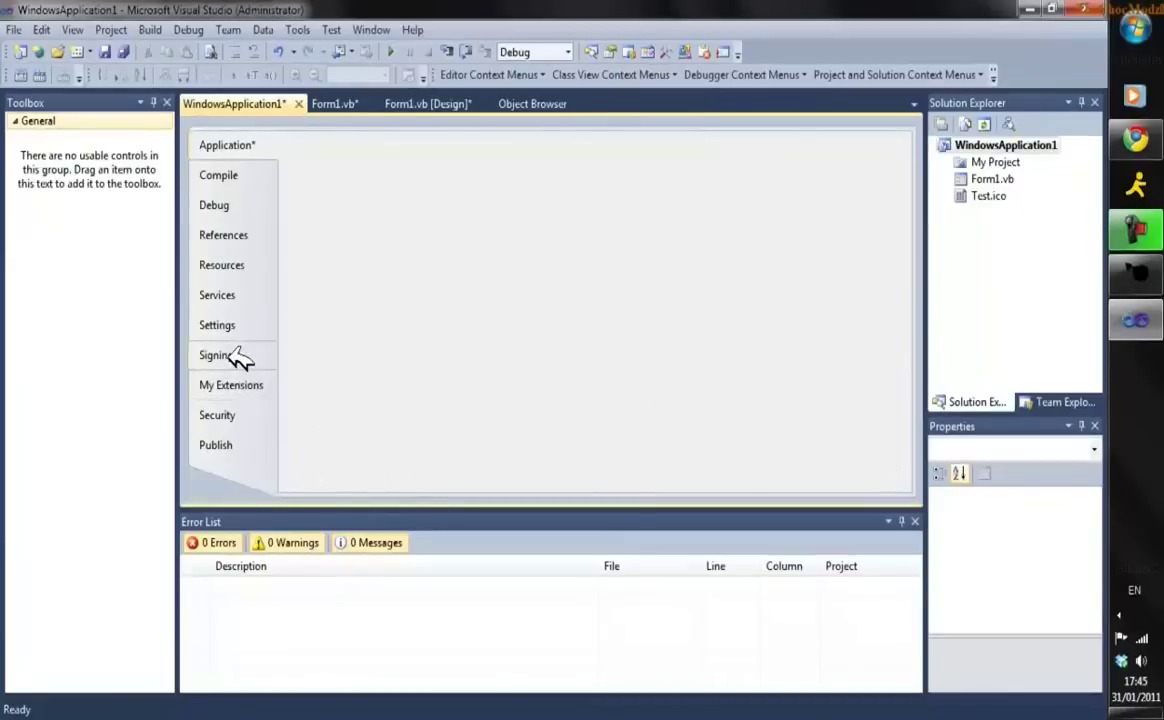
click(240, 322)
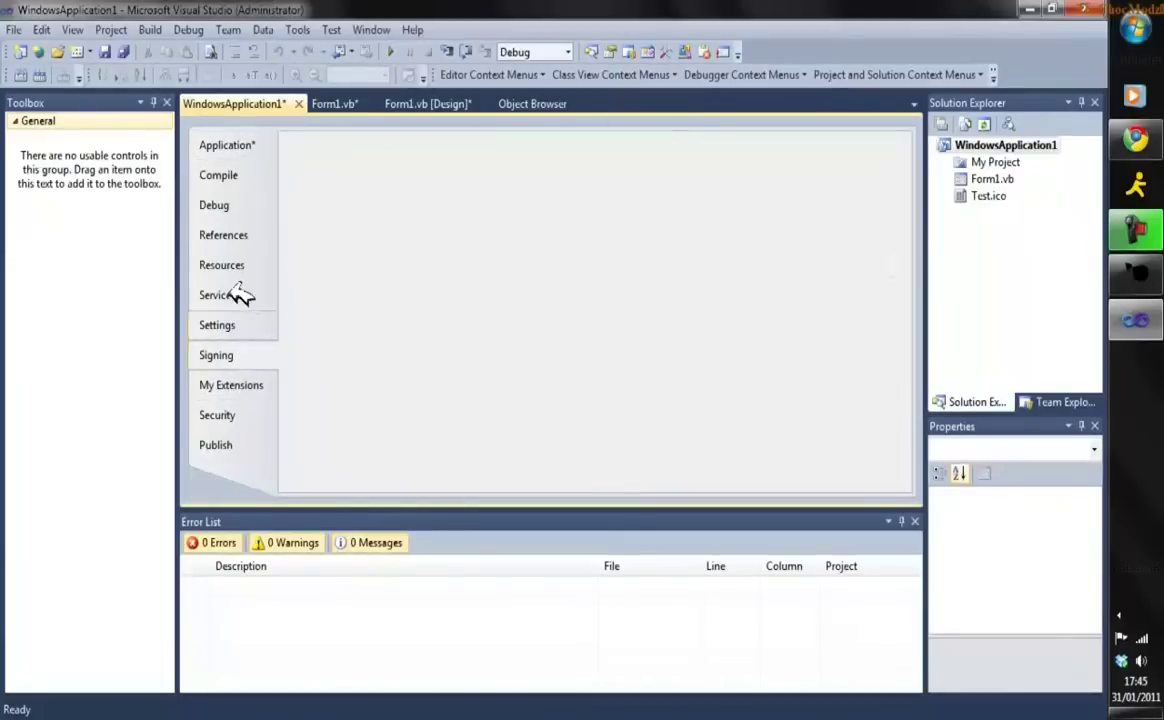
click(243, 290)
click(239, 264)
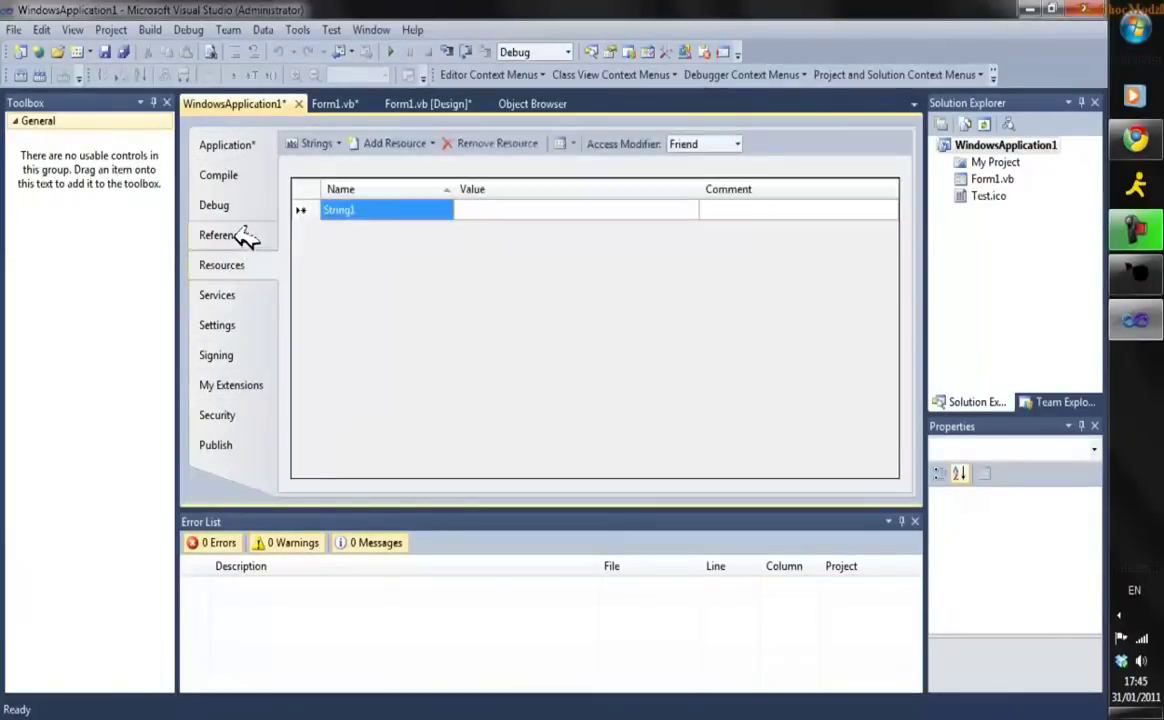
click(239, 235)
click(243, 203)
click(243, 147)
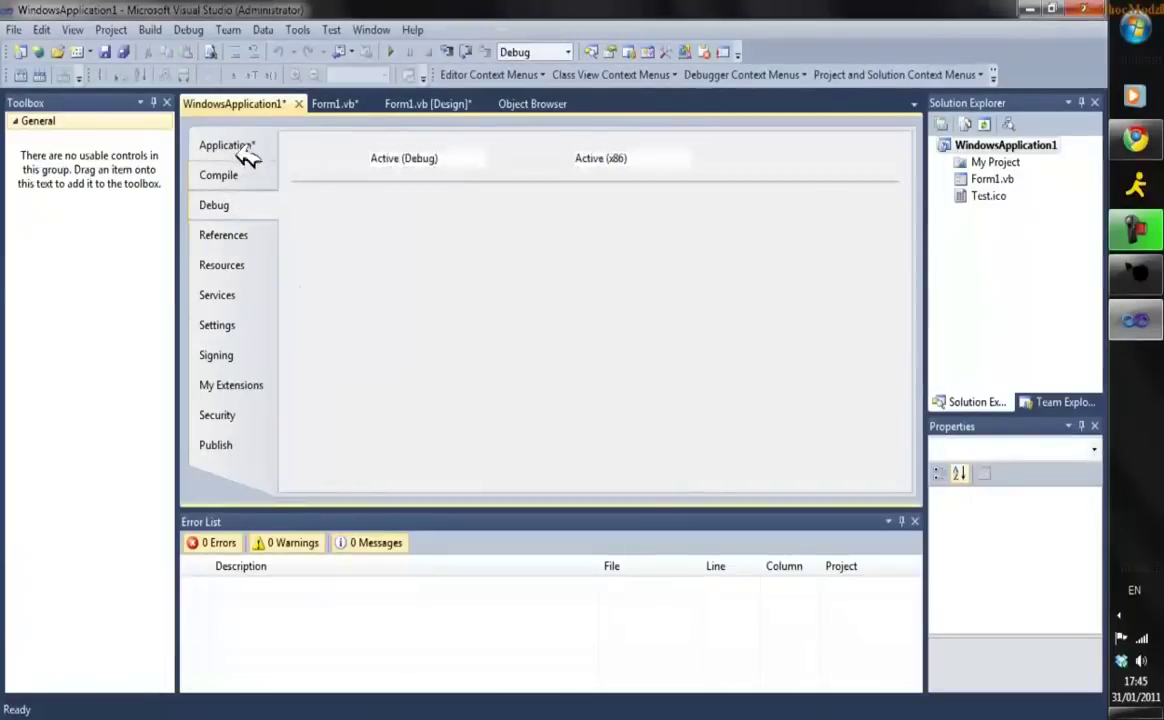
click(390, 50)
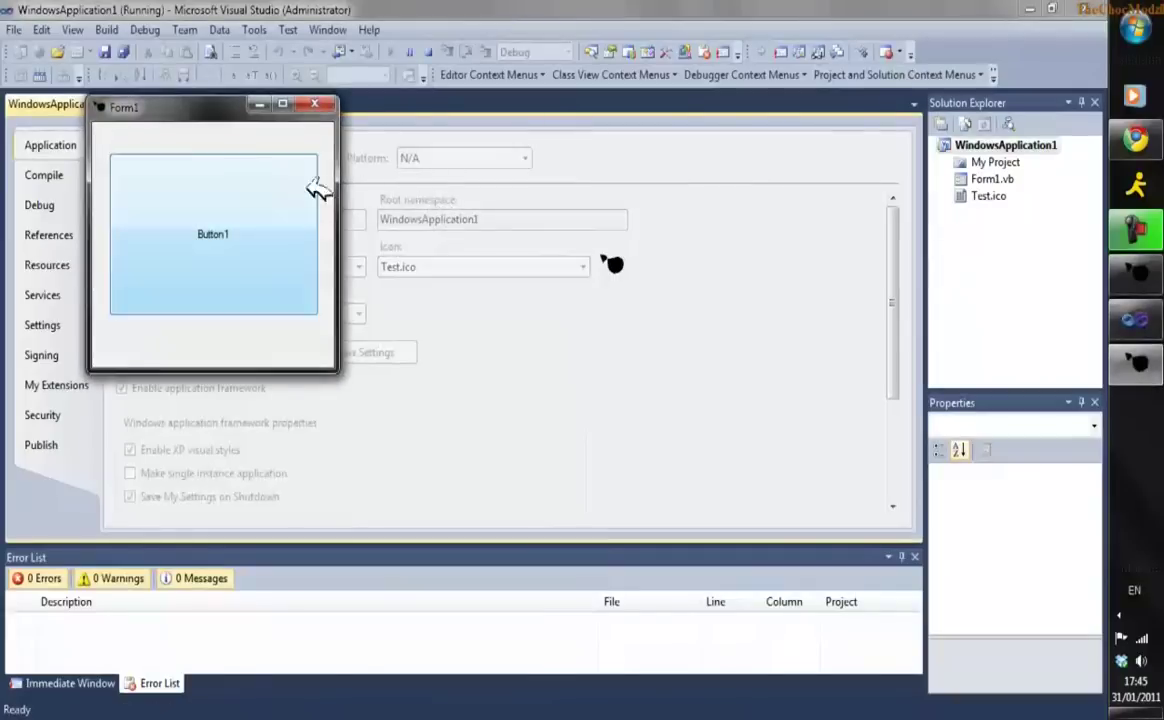
- Click Button1 in the running app, dismiss the Test message box, close Form1, then build
click(182, 187)
click(605, 322)
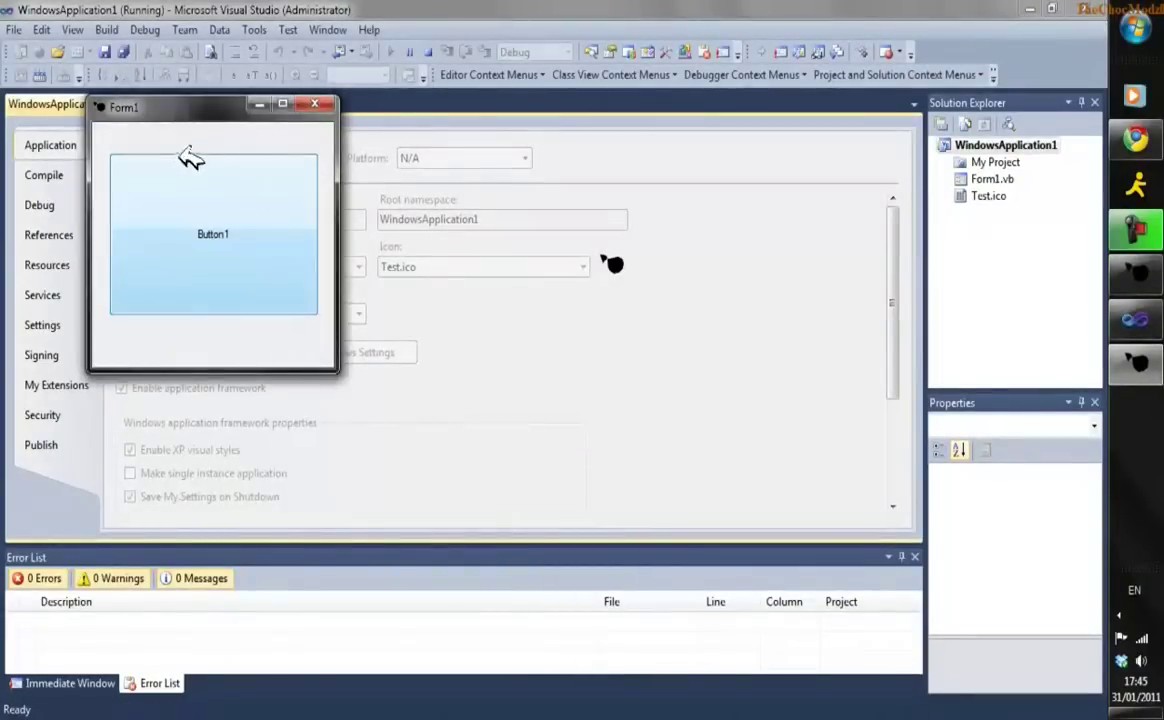
click(316, 104)
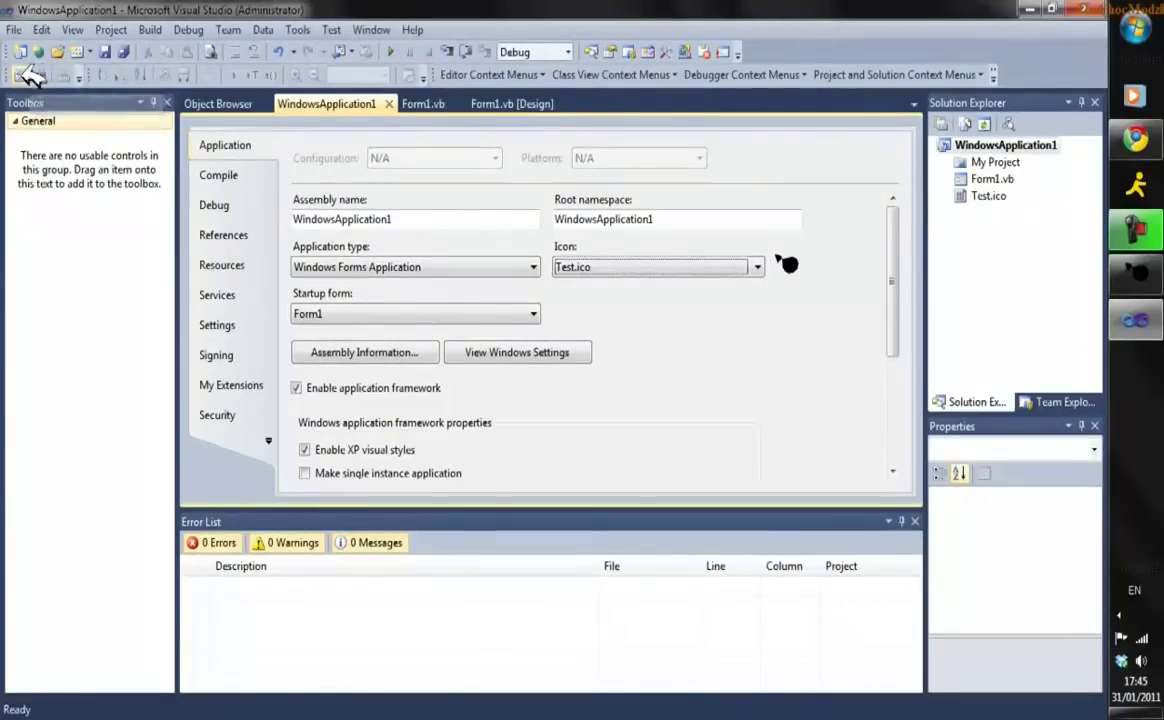
click(31, 74)
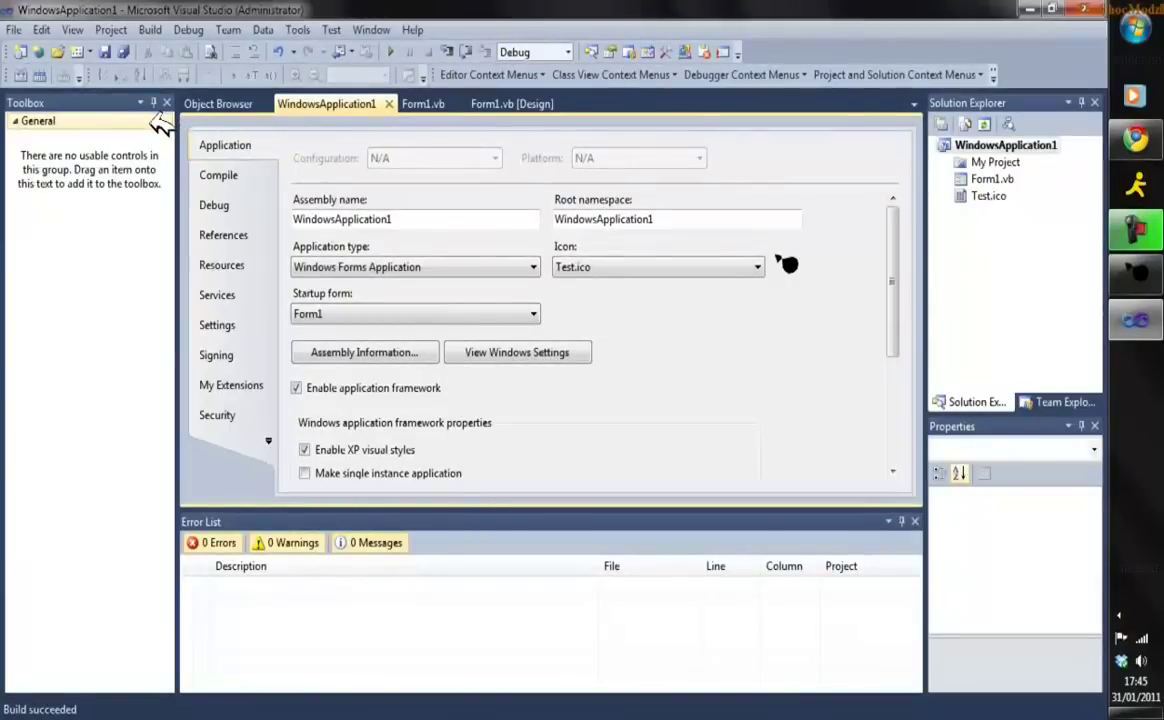
- Rebuild the project and start publishing with the Desktop as the publish location
click(27, 74)
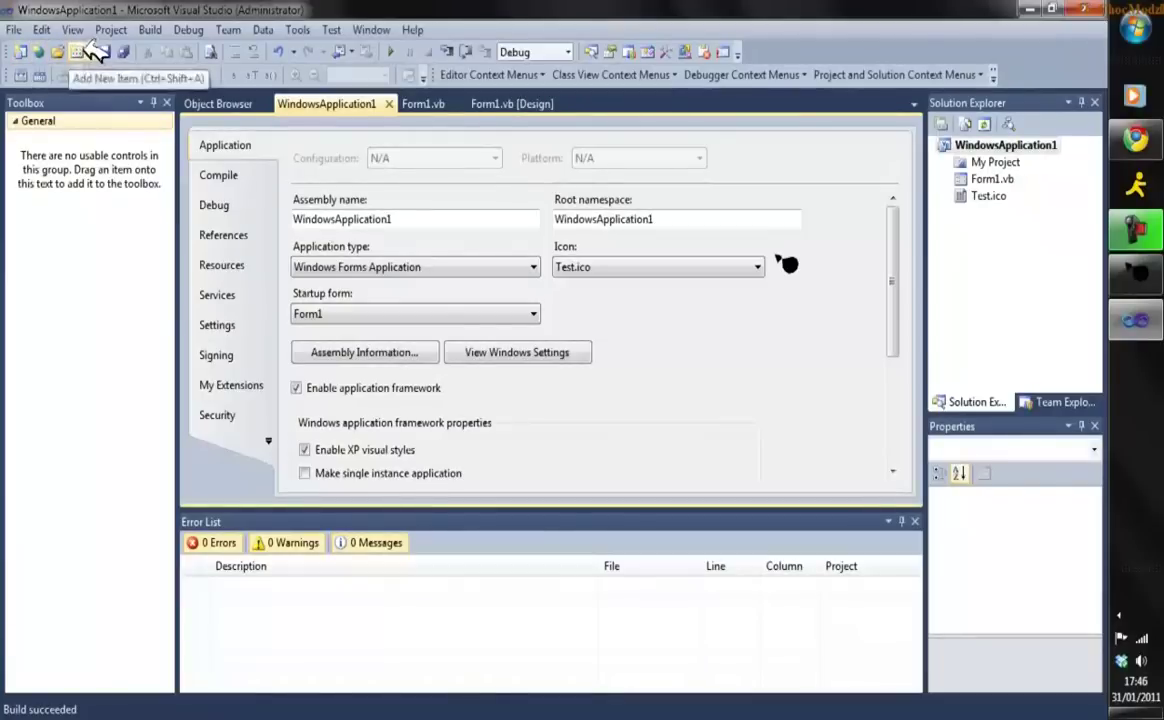
click(150, 29)
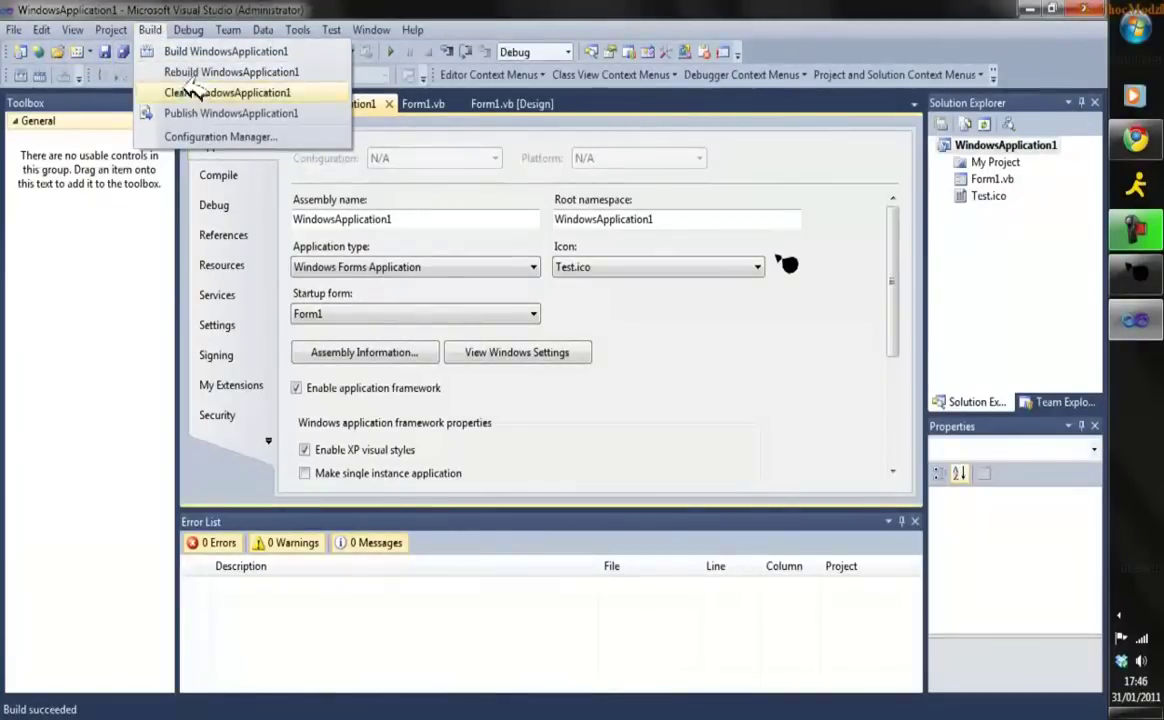
click(285, 105)
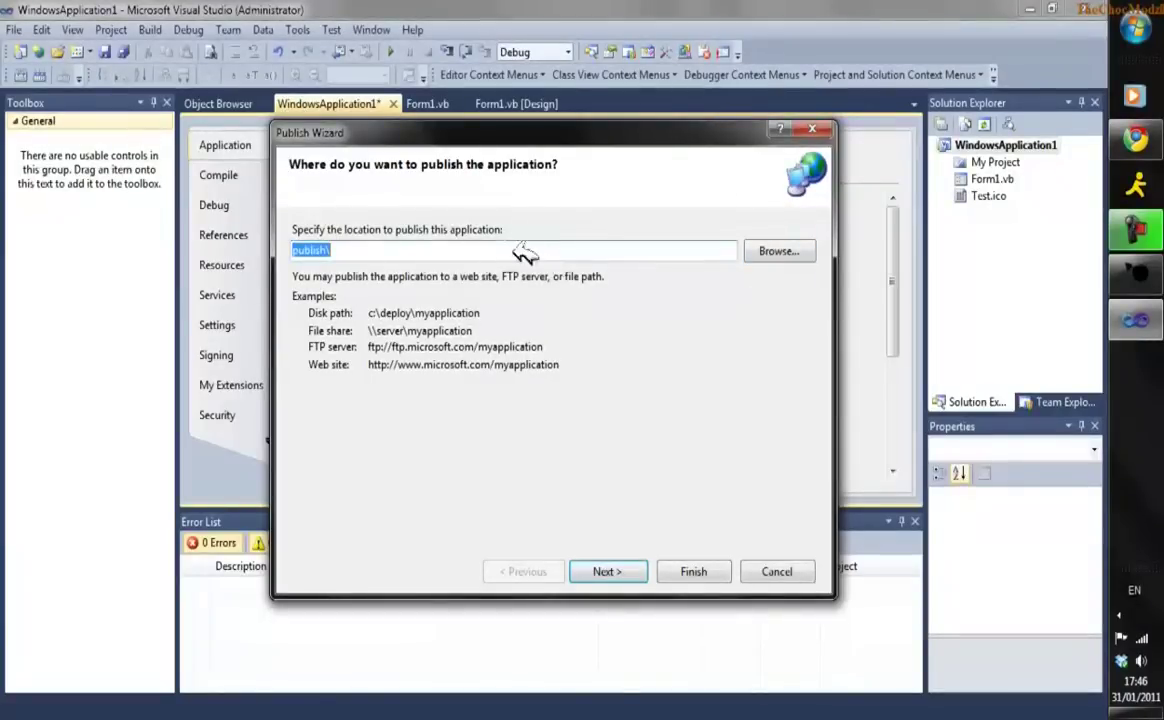
click(757, 253)
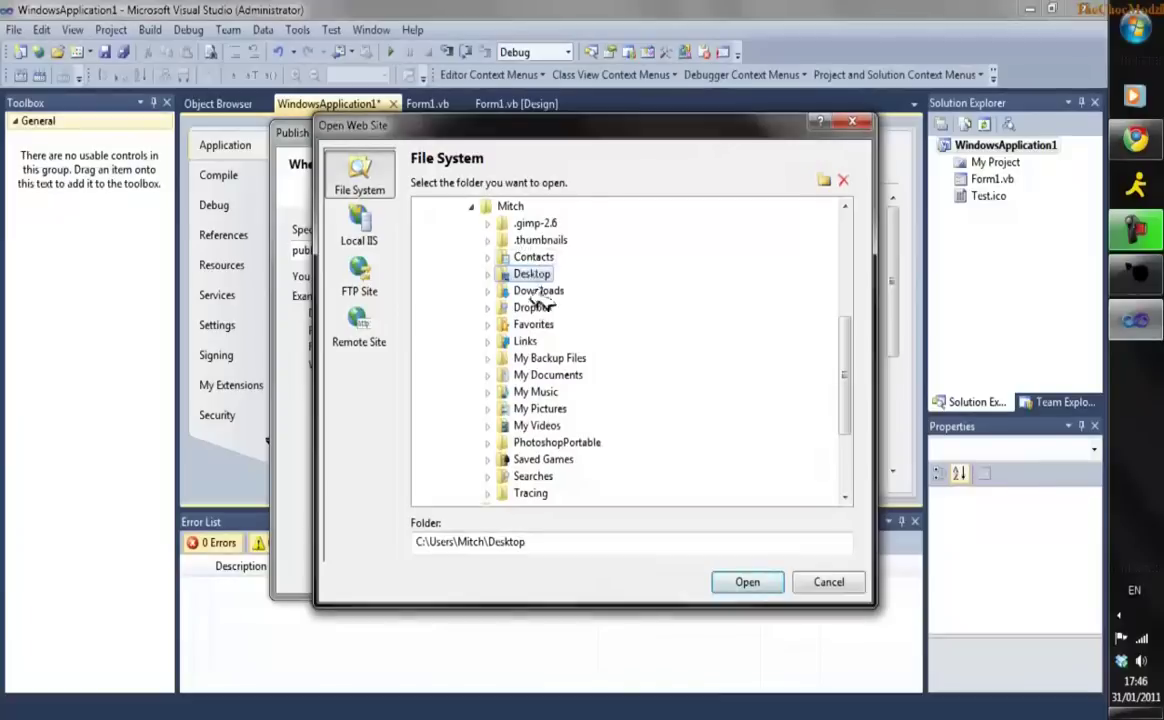
drag(858, 343, 837, 250)
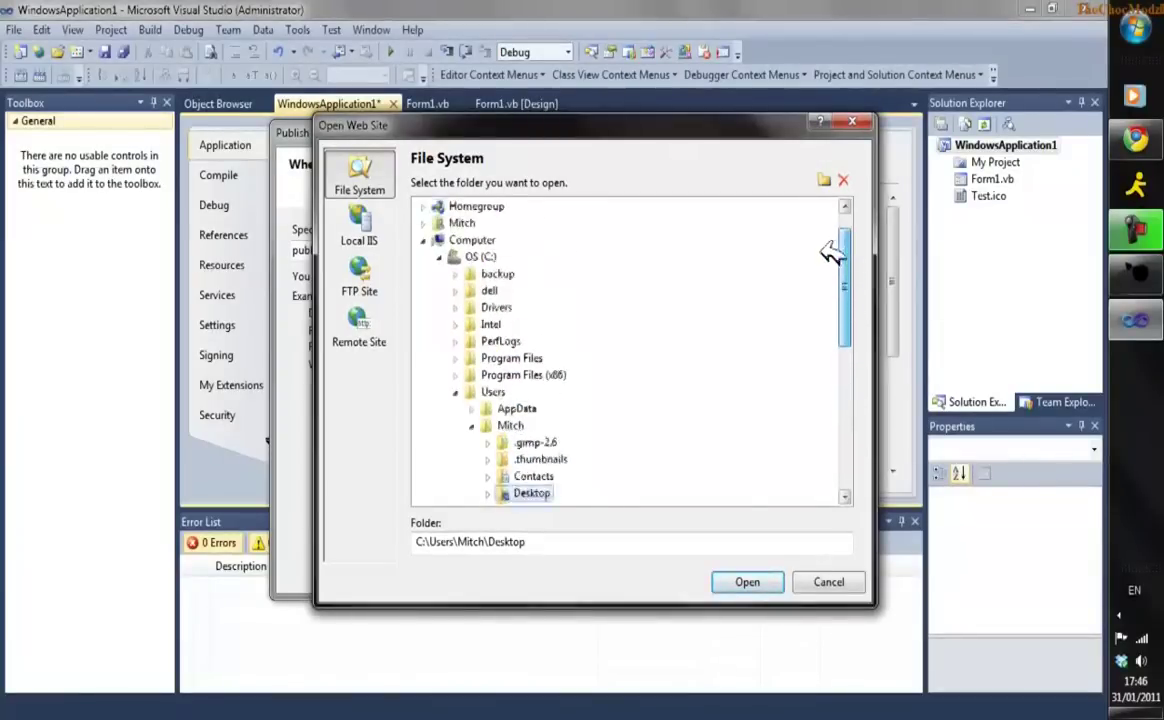
click(773, 582)
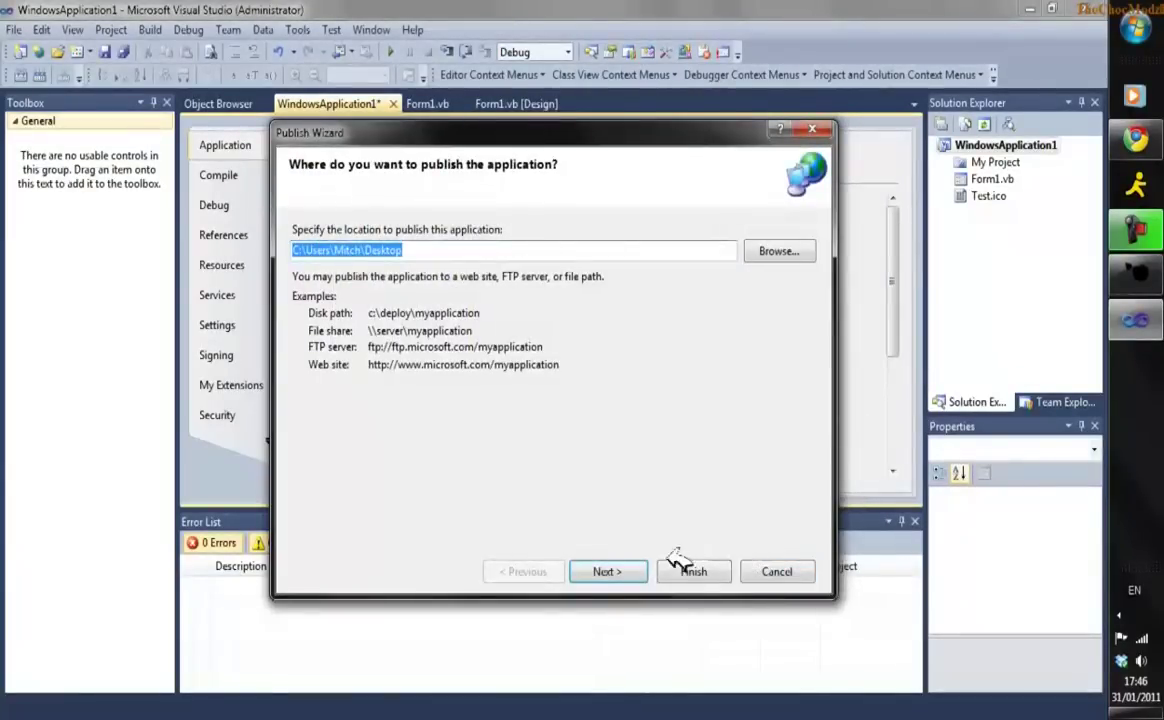
- Keep the CD-ROM install with no update checks and finish publishing
click(625, 567)
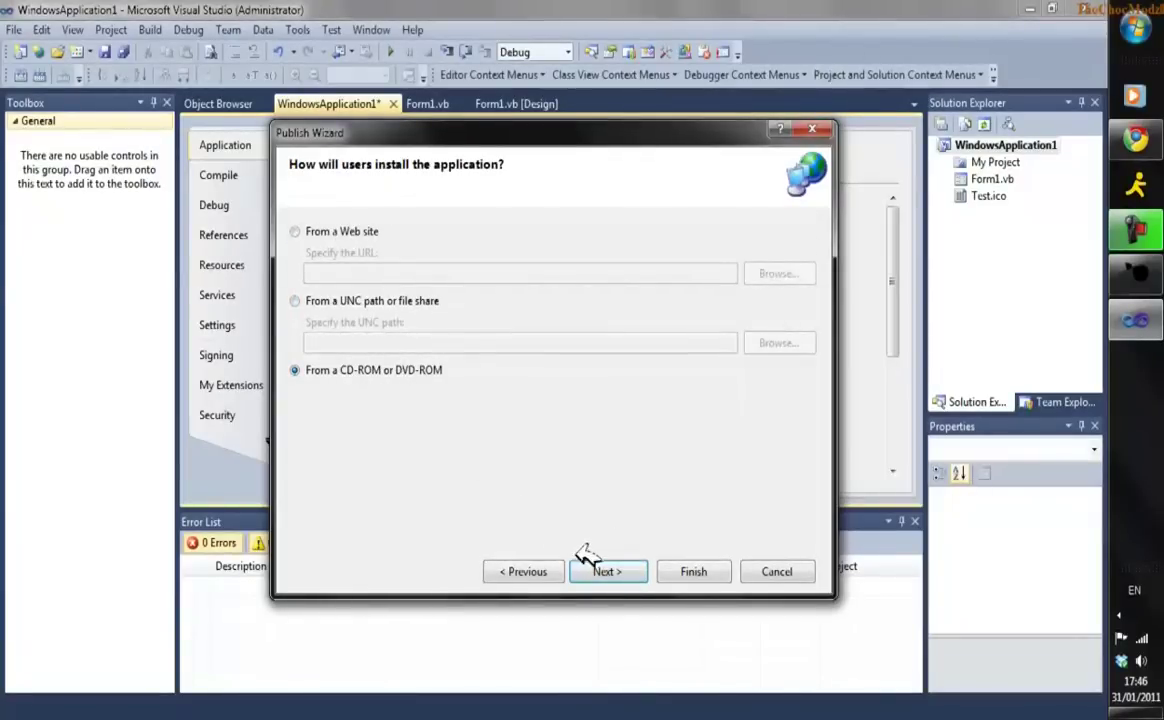
click(605, 571)
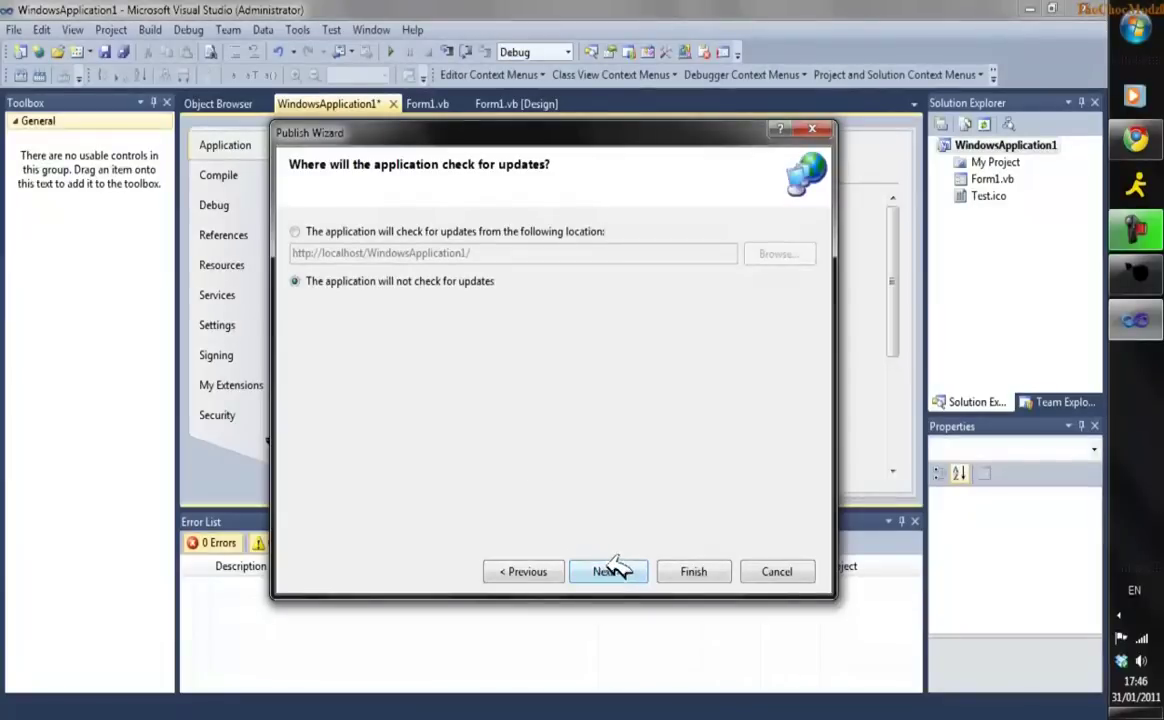
click(612, 570)
click(691, 570)
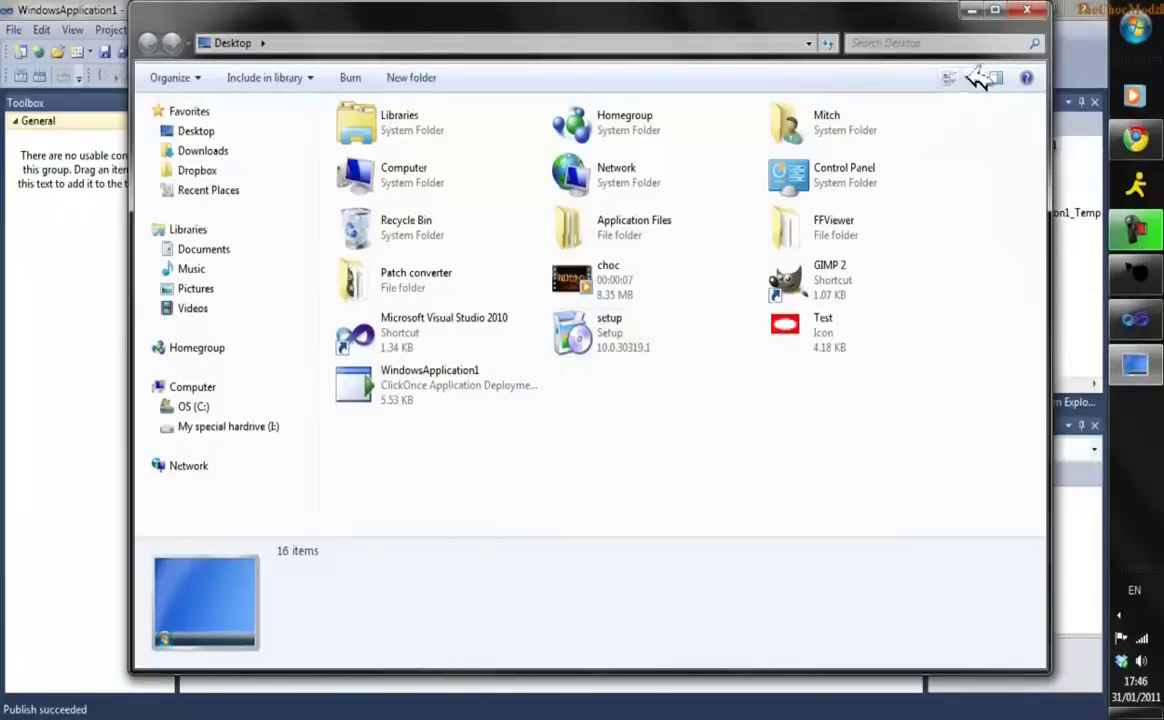
- Close the Desktop folder window, minimise Visual Studio, and move the GIMP Toolbox to the bottom-right
click(1037, 10)
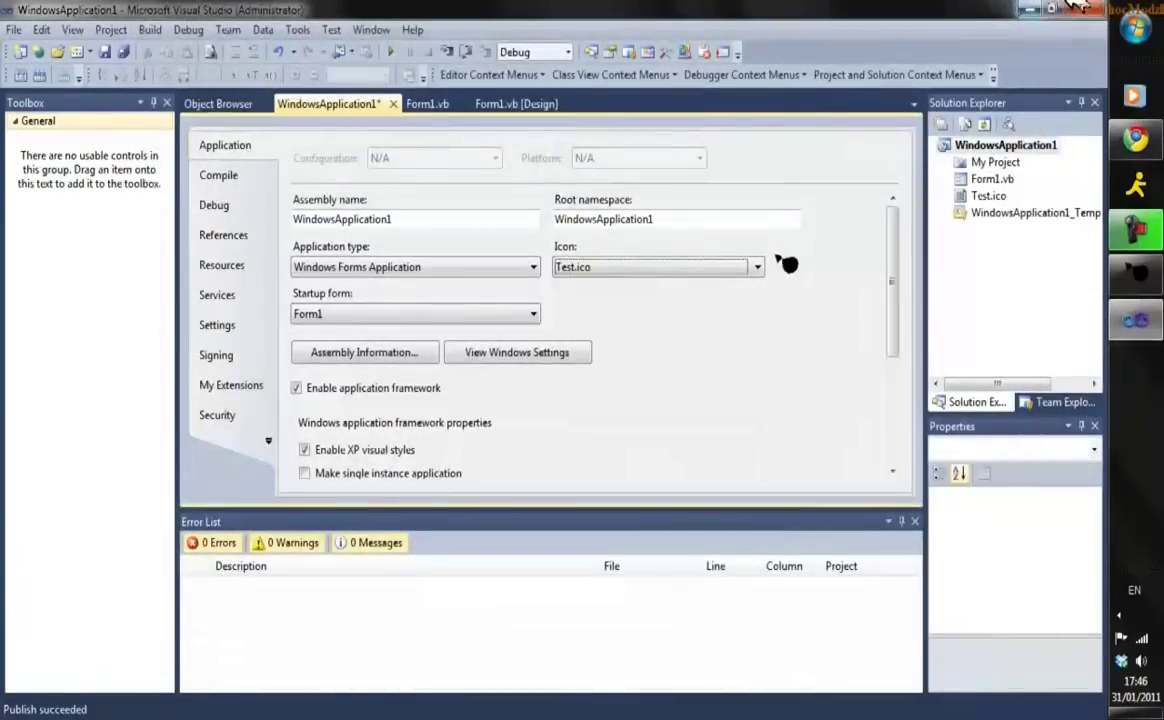
click(1045, 5)
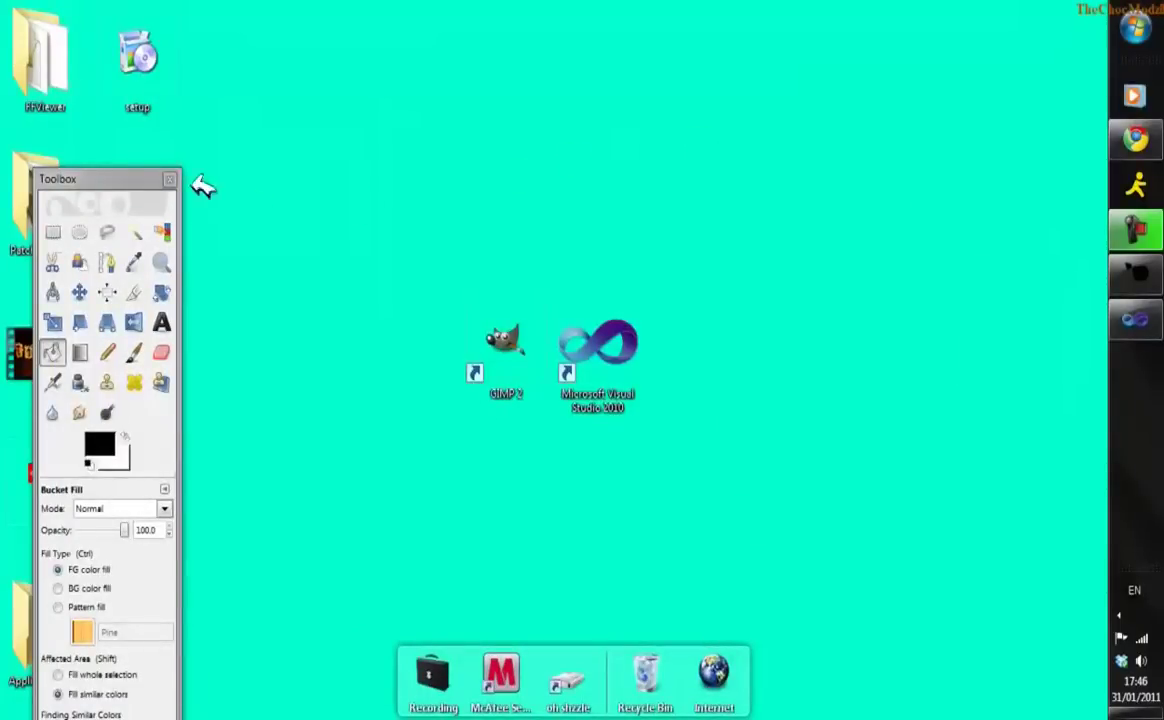
drag(160, 183, 907, 533)
- Inspect Application Files and its WindowsApplication1_1_0_0_0 subfolder, close it, and move the Test icon to centre
click(42, 645)
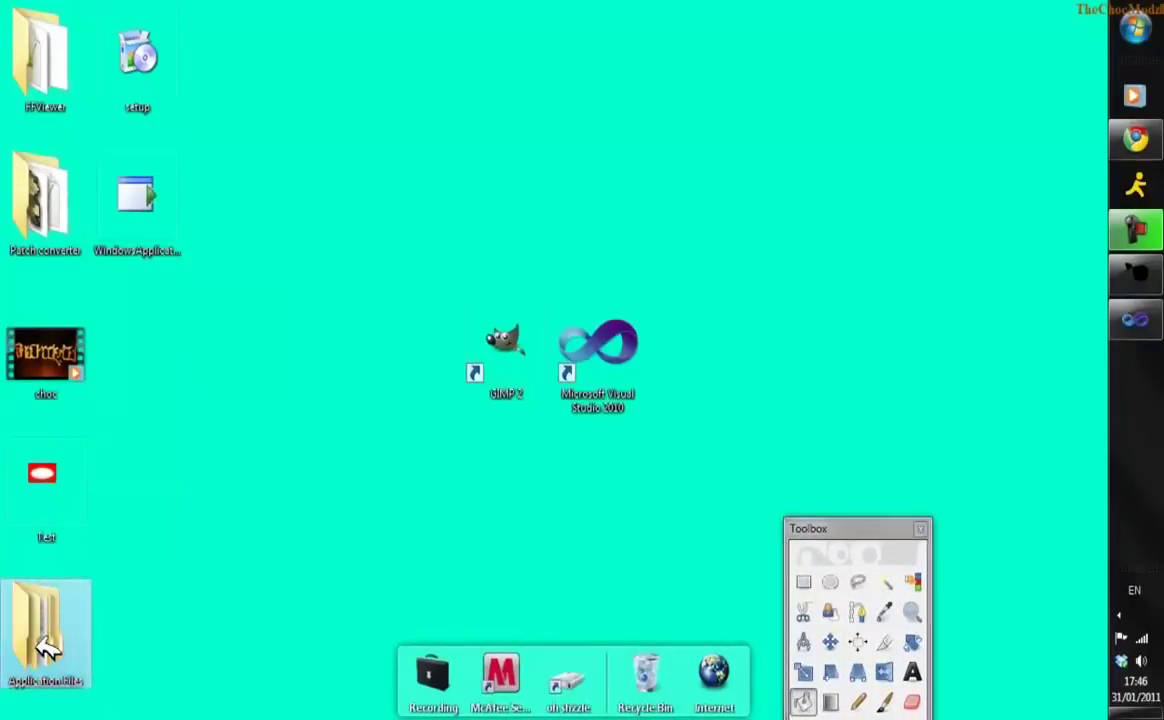
double_click(42, 645)
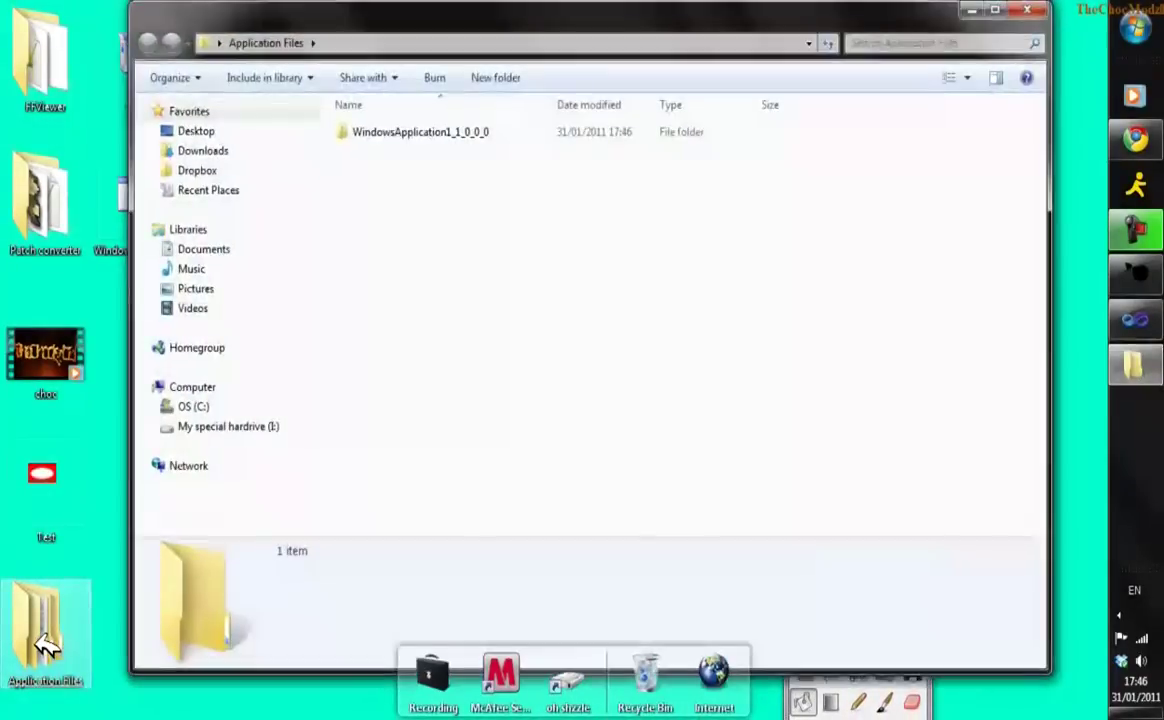
double_click(450, 124)
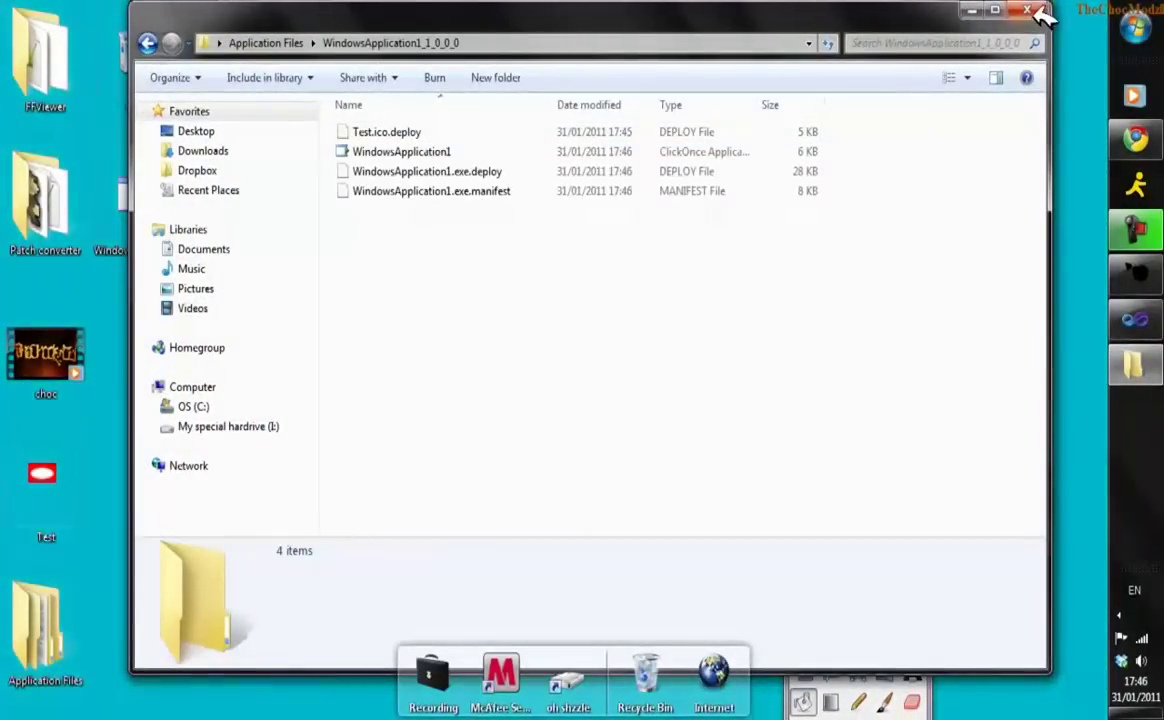
click(1027, 10)
drag(12, 462, 580, 168)
click(716, 268)
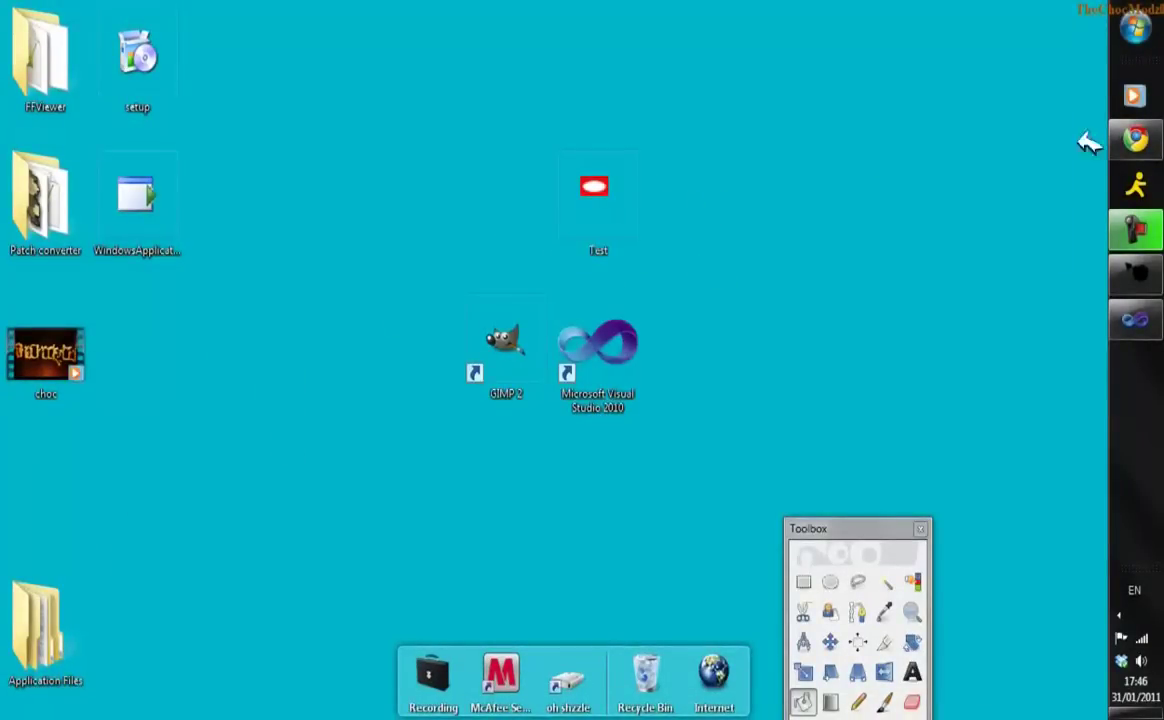